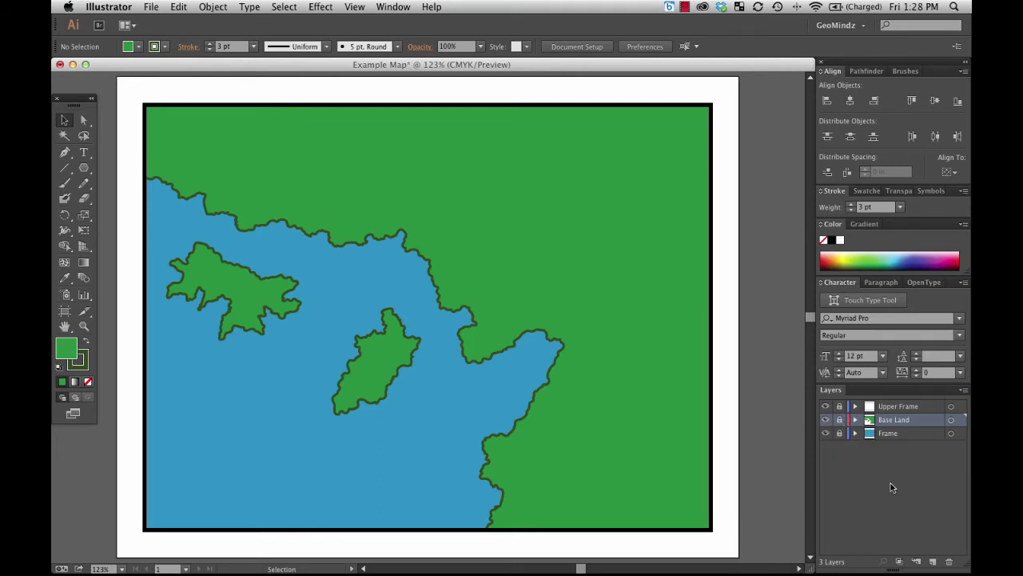
- Create a new layer above Base Land and name it "Roads"
left_click(933, 563)
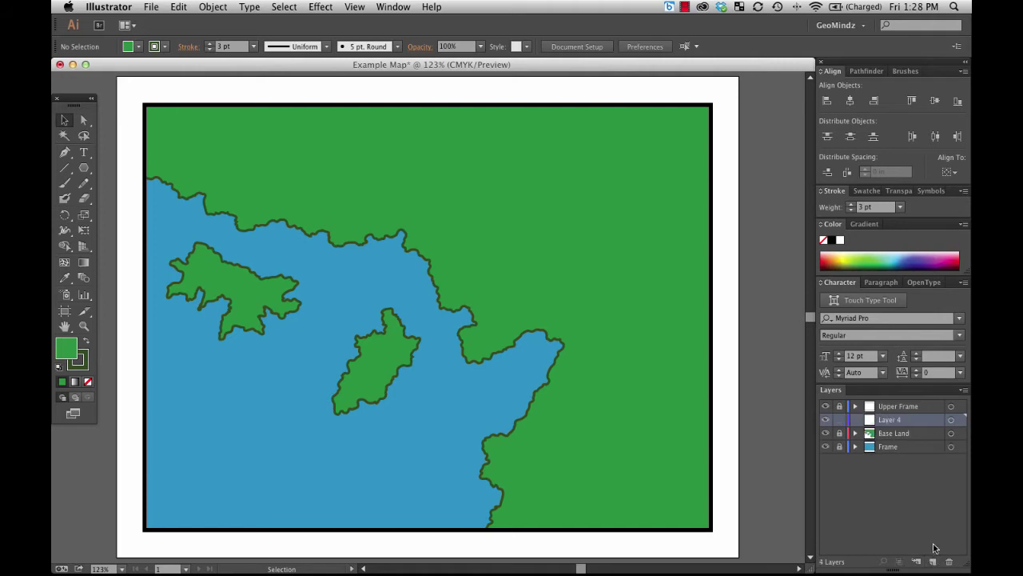
double_click(888, 424)
type("Roa")
key("Return")
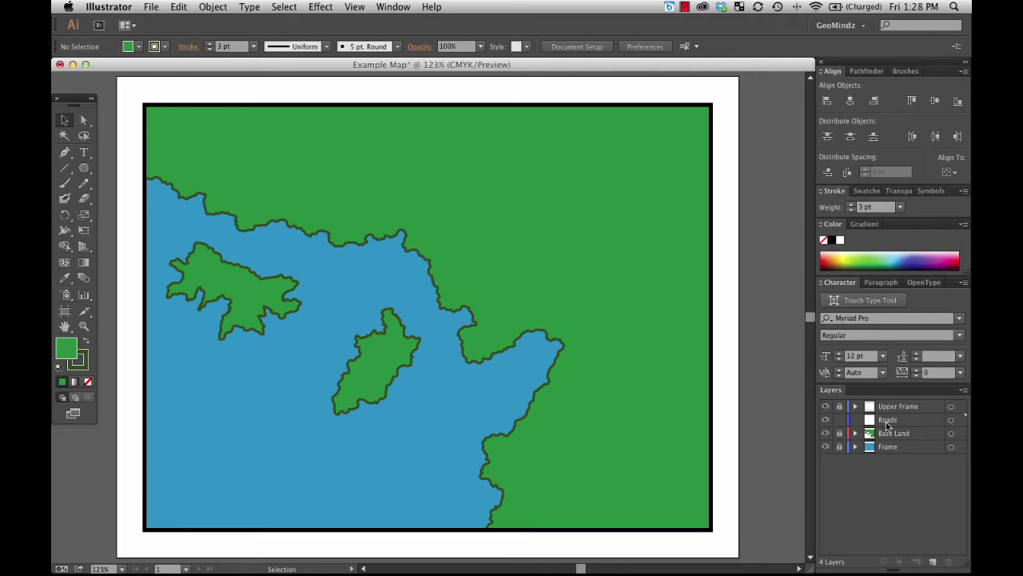
- Set the Roads layer's identification color to Yellow
double_click(889, 420)
key("Return")
double_click(915, 423)
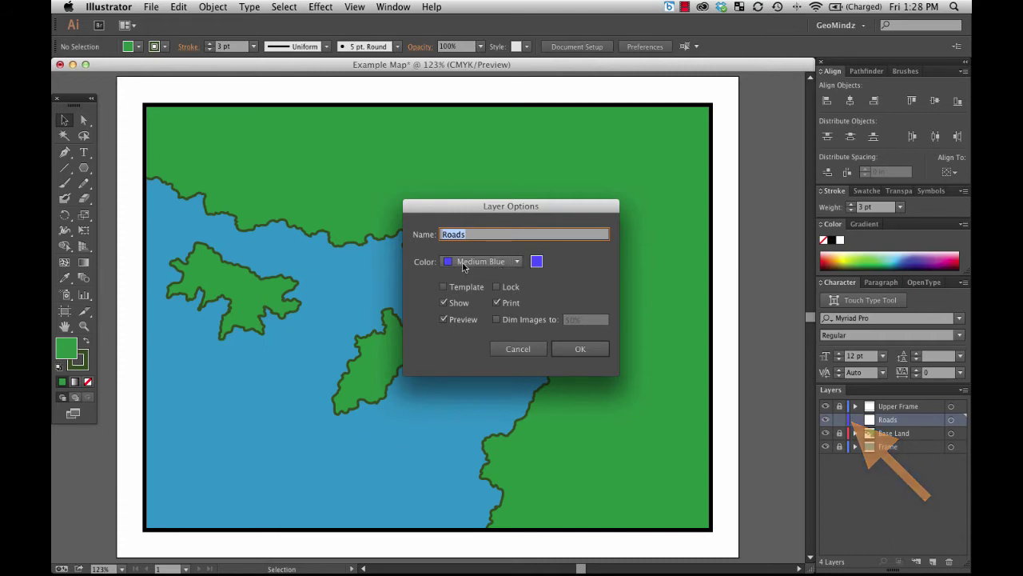
left_click(517, 263)
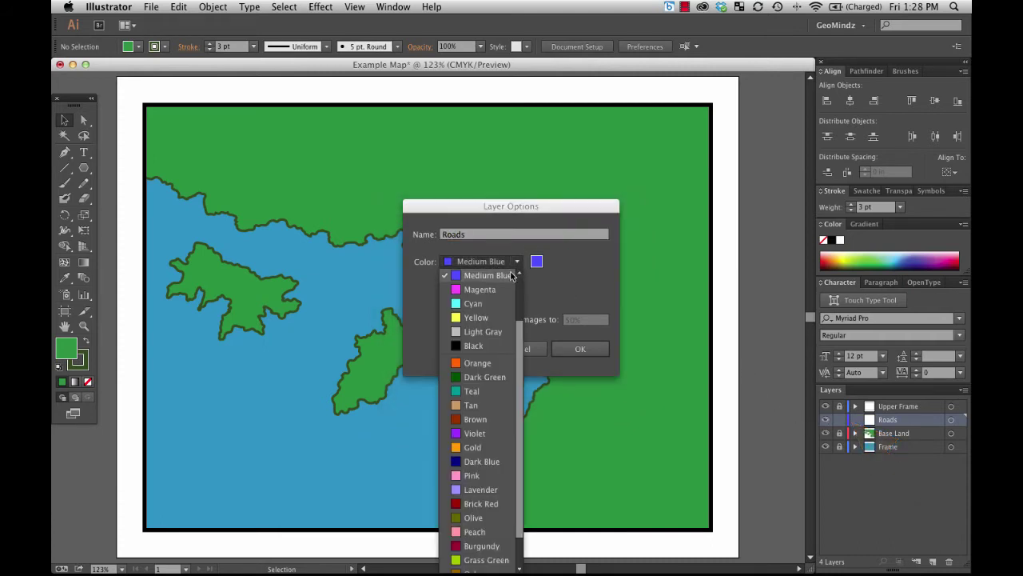
left_click(486, 317)
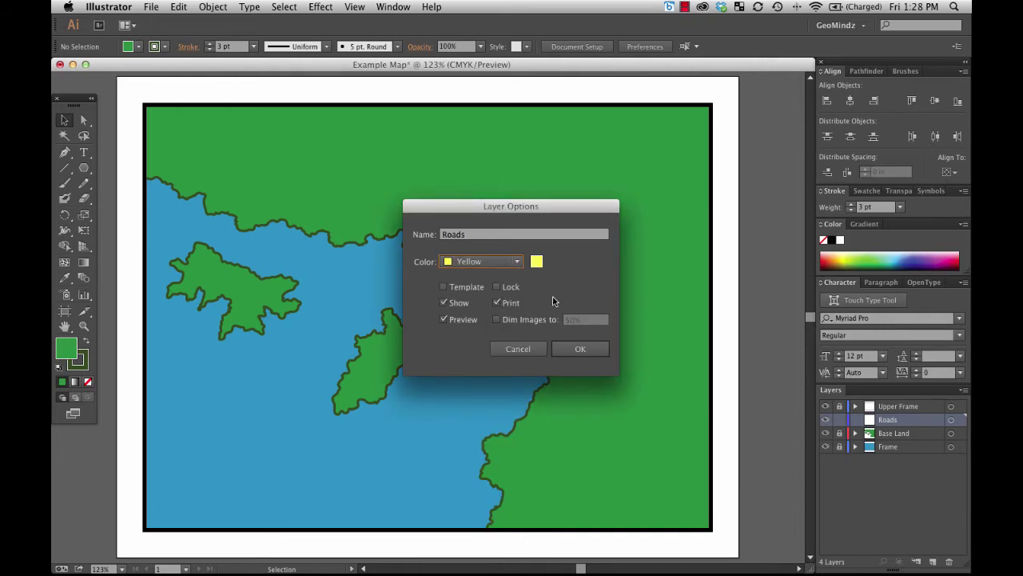
left_click(581, 350)
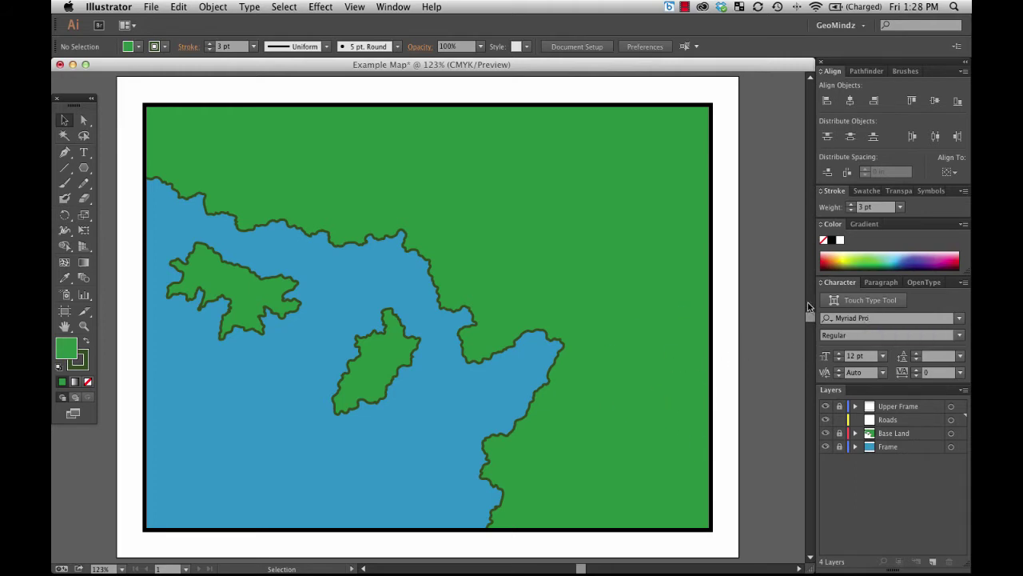
- Draw a wavy open path across the upper land with the Pencil tool and give it a pink fill
left_click(84, 183)
mouse_move(430, 183)
left_mouse_down()
mouse_move(544, 126)
mouse_move(563, 147)
mouse_move(597, 156)
mouse_move(604, 183)
left_mouse_up()
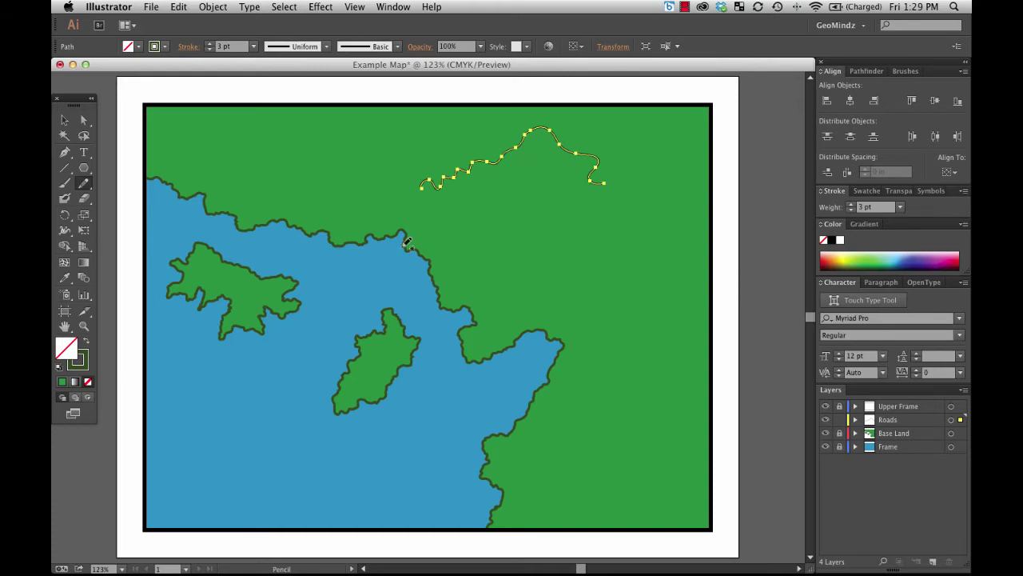
double_click(70, 352)
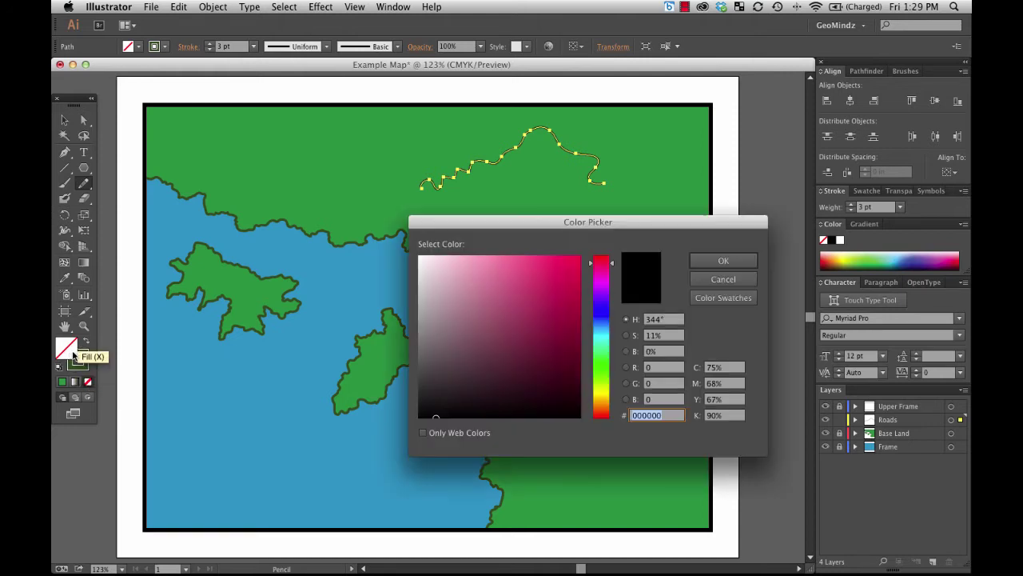
left_click(517, 293)
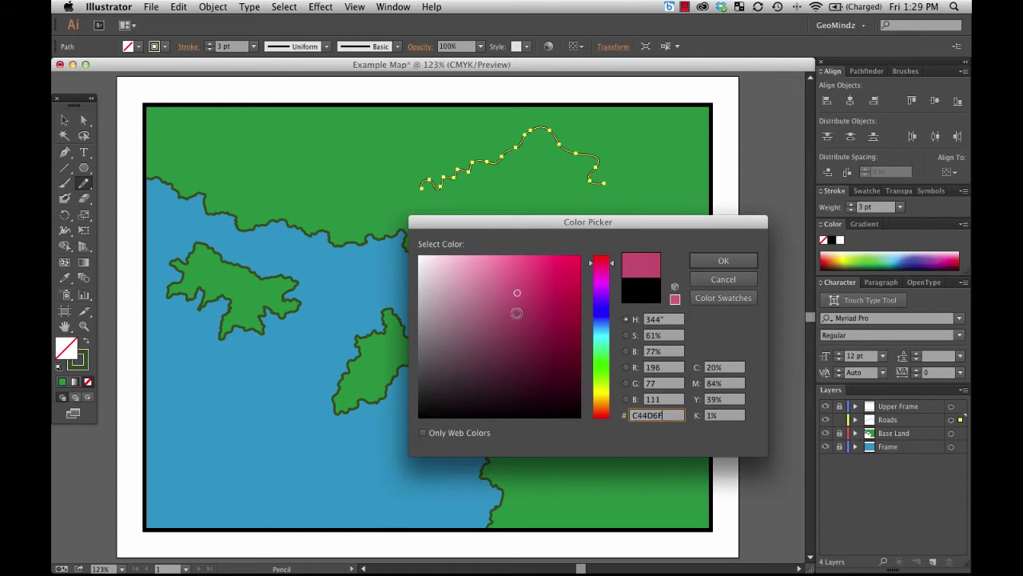
left_click(721, 261)
- Move the pink-filled path slightly down and to the right on the land, then deselect it
key("v")
left_click(259, 92)
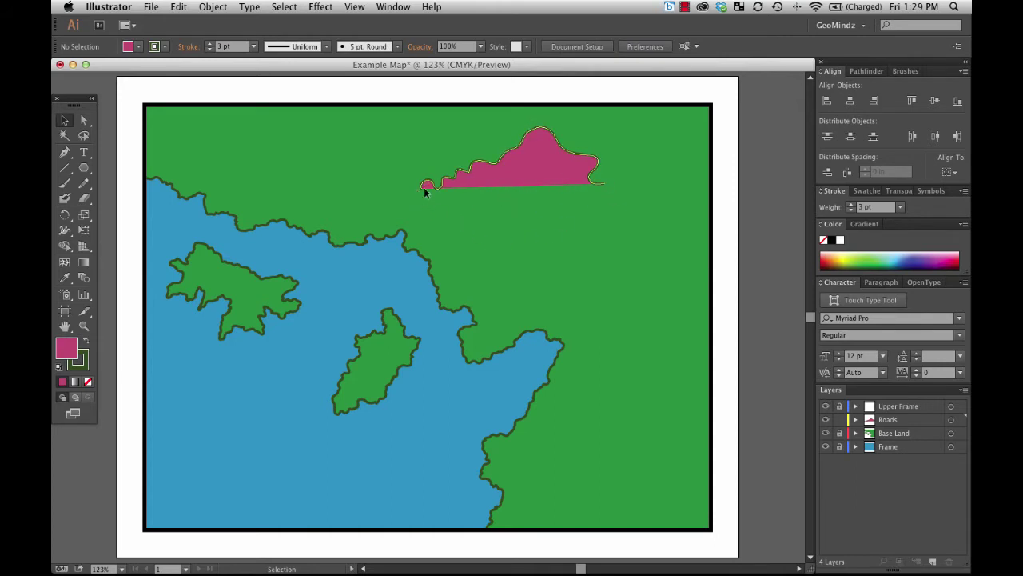
left_click_drag(526, 178, 561, 206)
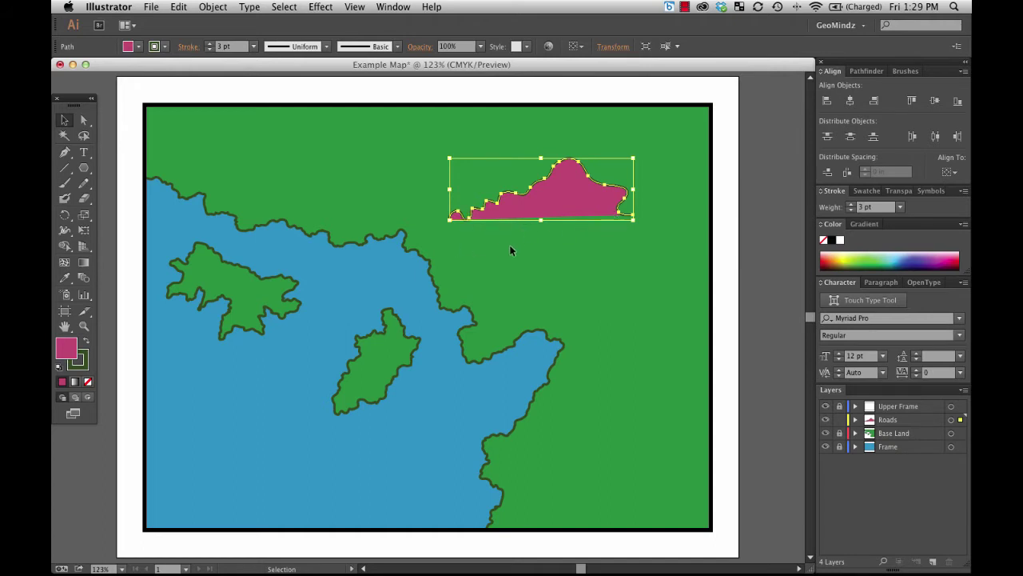
left_click(598, 268)
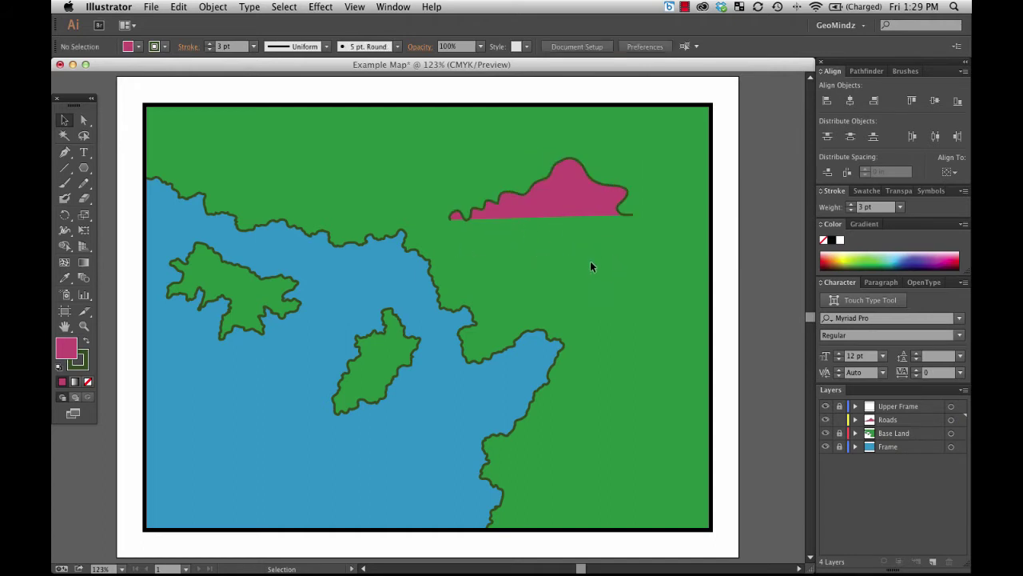
- Toggle the bounding box of the pink-filled path, rotate the path freely, and bring it back to roughly horizontal
left_click(581, 195)
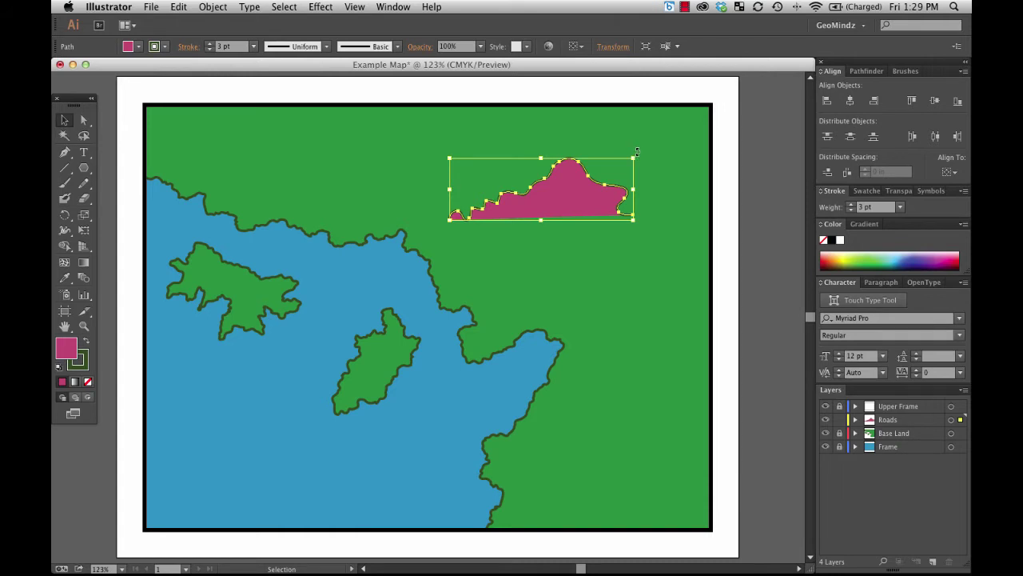
key("super+shift+b")
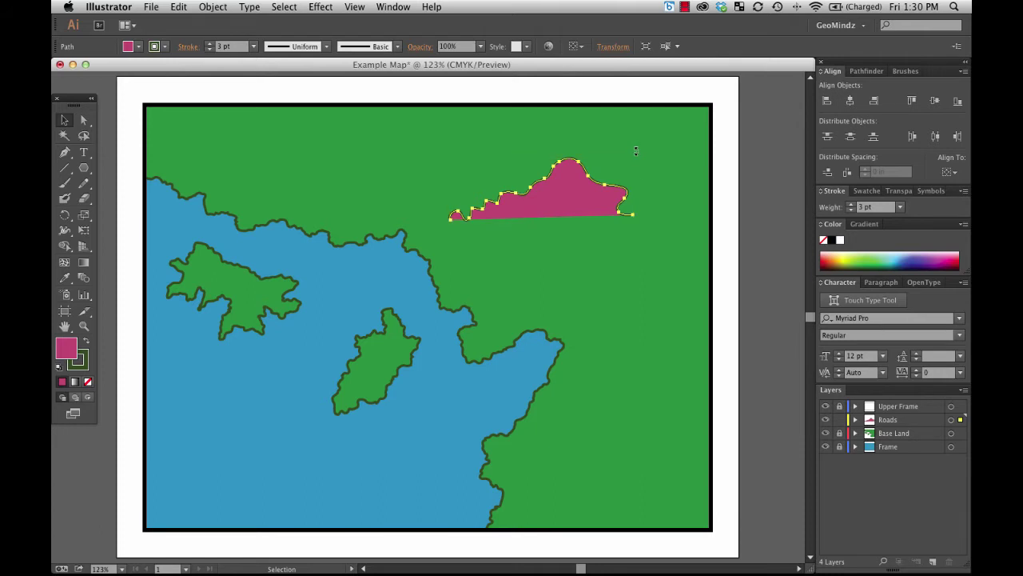
left_click_drag(636, 152, 515, 207)
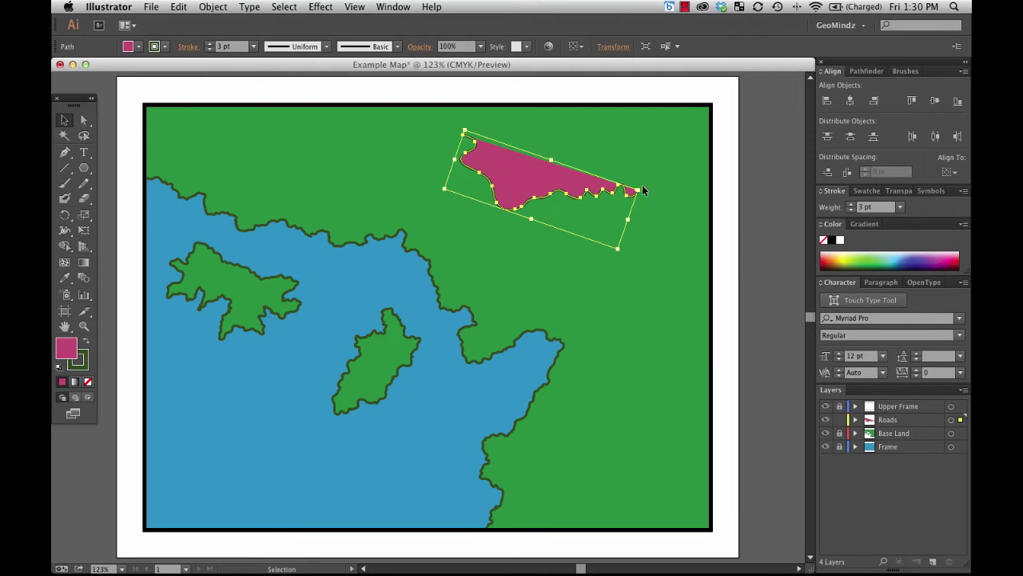
left_click(643, 192)
left_click(630, 190)
left_click_drag(646, 186, 503, 273)
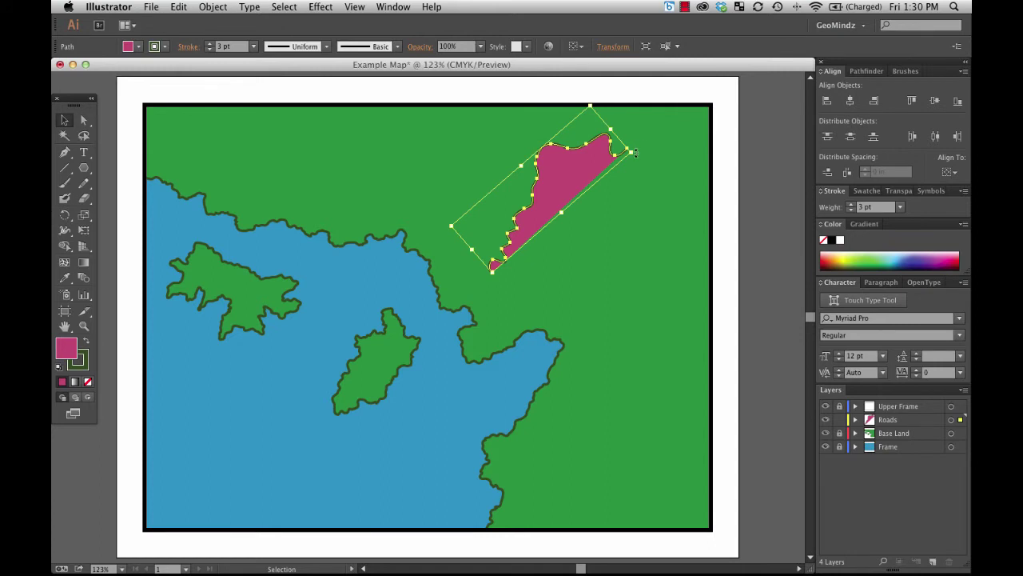
left_click_drag(636, 153, 628, 191)
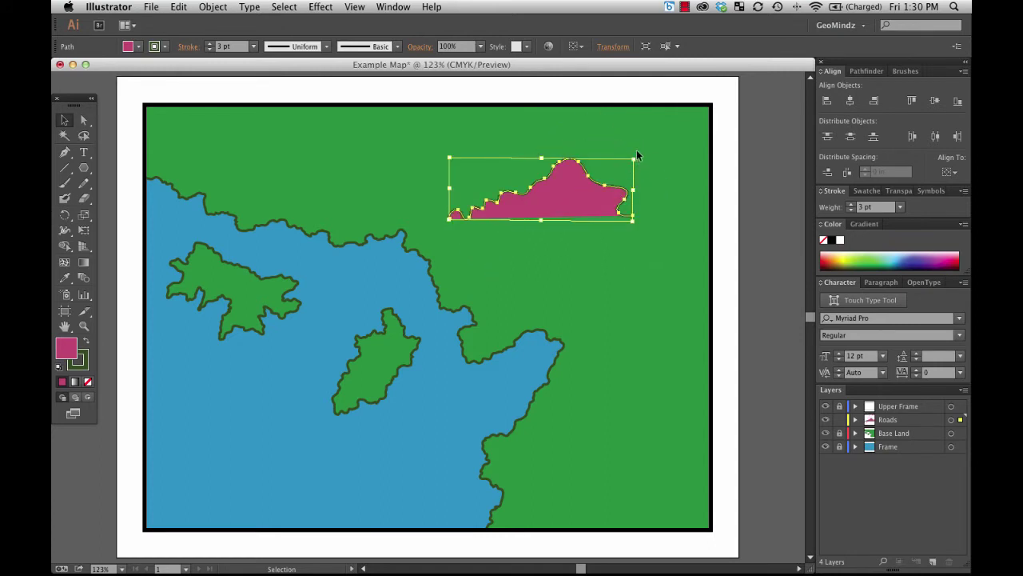
- Resize the pink-filled path with its bounding box, squeezing it narrower and stretching it wider and taller
left_click(633, 190)
left_click(626, 193)
left_click_drag(633, 189, 529, 200)
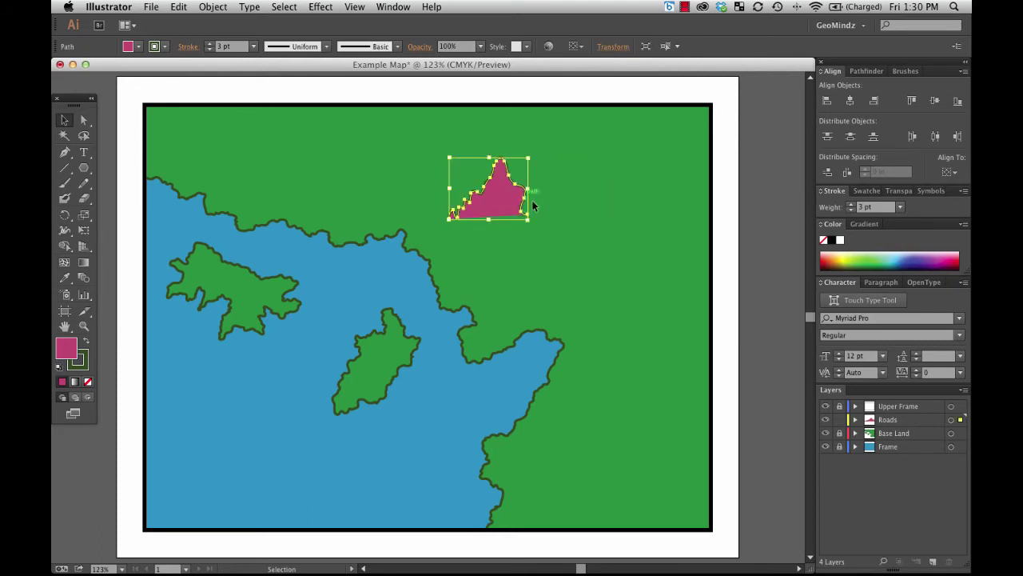
left_click(565, 240)
left_click(518, 185)
left_click_drag(526, 186, 649, 171)
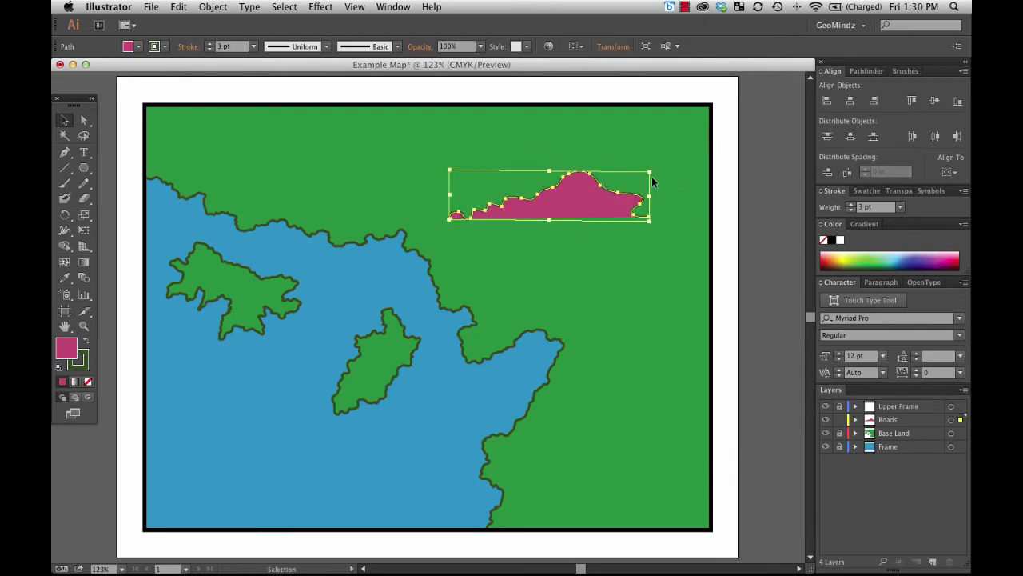
left_click(649, 167)
left_click(630, 195)
left_click_drag(650, 173, 670, 142)
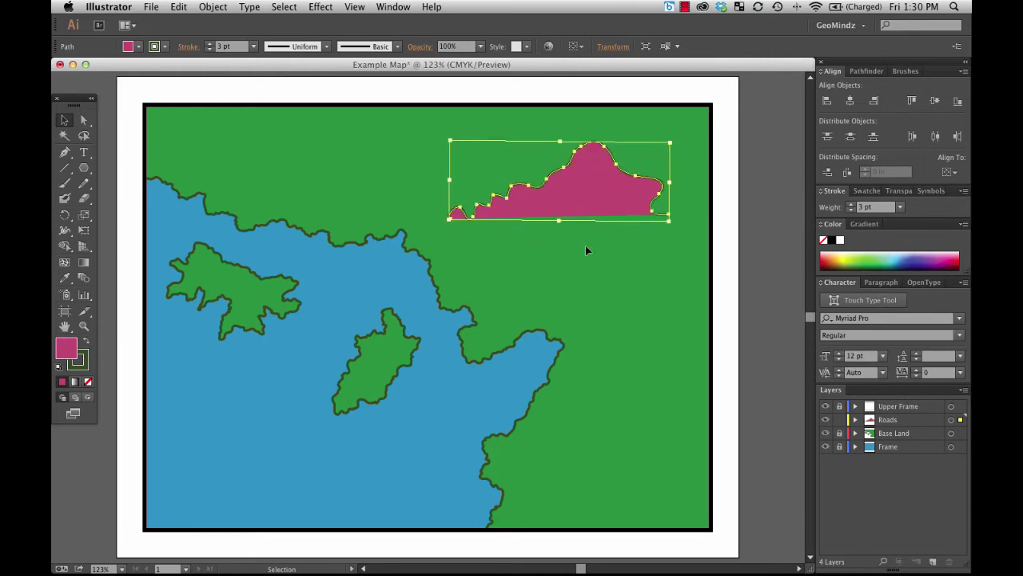
- Delete the pink-filled path from the Roads layer
left_click(616, 259)
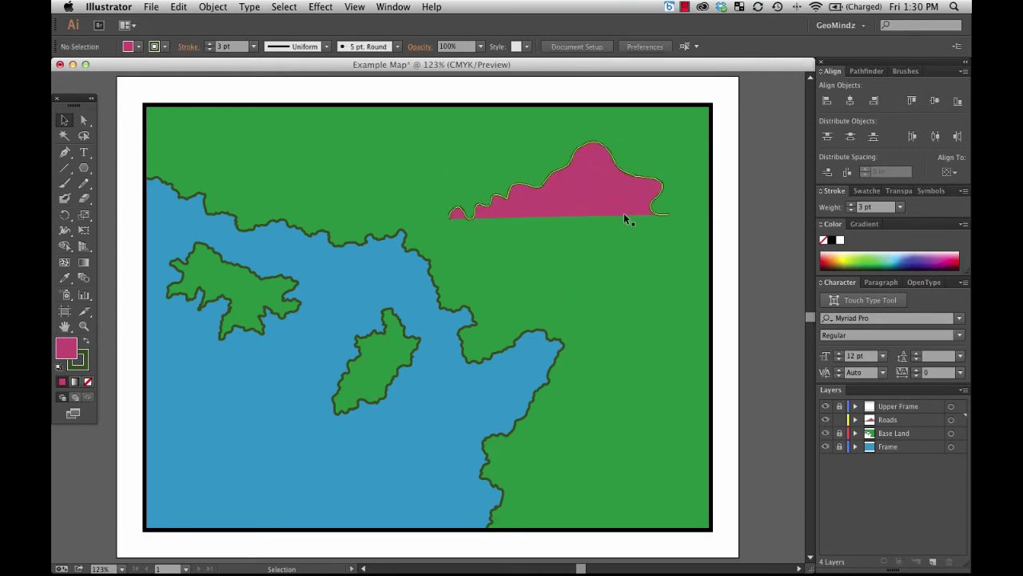
left_click(583, 193)
key("Delete")
- Draw several separate straight lines at various angles across the upper land with the Line Segment tool
key("backslash")
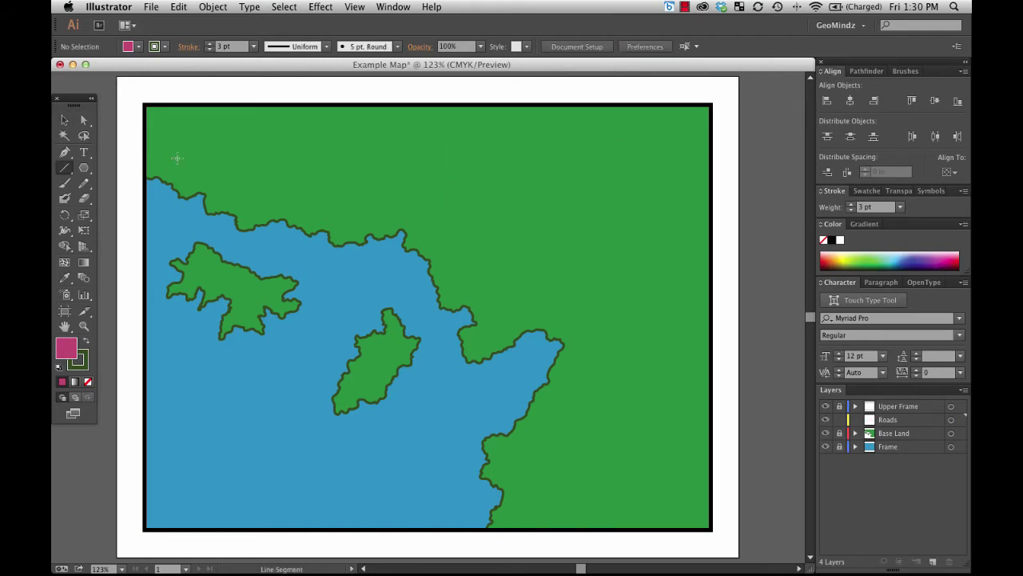
left_click(68, 176)
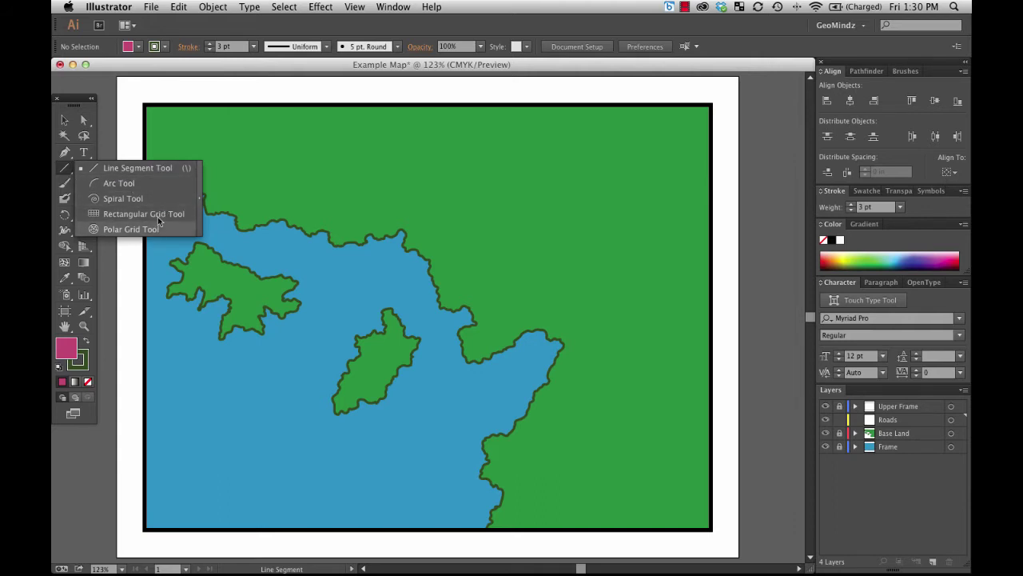
left_click(120, 170)
mouse_move(388, 152)
left_mouse_down()
mouse_move(460, 209)
mouse_move(596, 184)
left_mouse_up()
left_click_drag(478, 207, 539, 279)
left_click_drag(544, 215, 651, 263)
left_click_drag(636, 206, 678, 126)
mouse_move(583, 109)
left_mouse_down()
mouse_move(448, 148)
mouse_move(428, 141)
left_mouse_up()
mouse_move(322, 145)
left_mouse_down()
mouse_move(308, 200)
mouse_move(370, 215)
mouse_move(376, 206)
mouse_move(259, 169)
left_mouse_up()
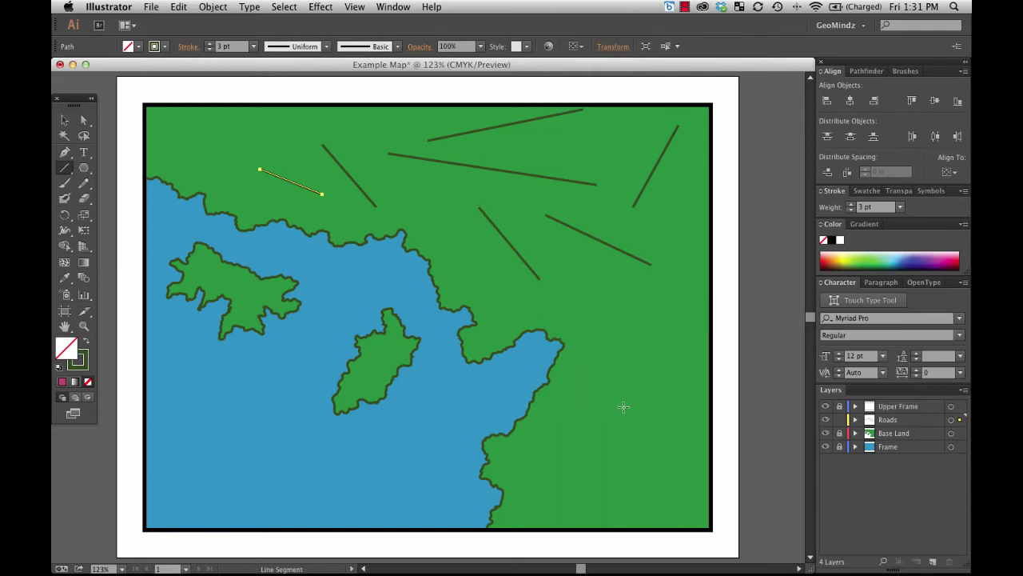
- Draw more line segments over the land and water, including ones constrained to horizontal, vertical and 45-degree directions
left_click_drag(621, 403, 575, 275)
left_click_drag(649, 393, 327, 410)
left_click_drag(301, 413, 775, 373)
left_click_drag(761, 417, 641, 136)
left_click_drag(497, 284, 217, 284)
left_click_drag(490, 324, 332, 170)
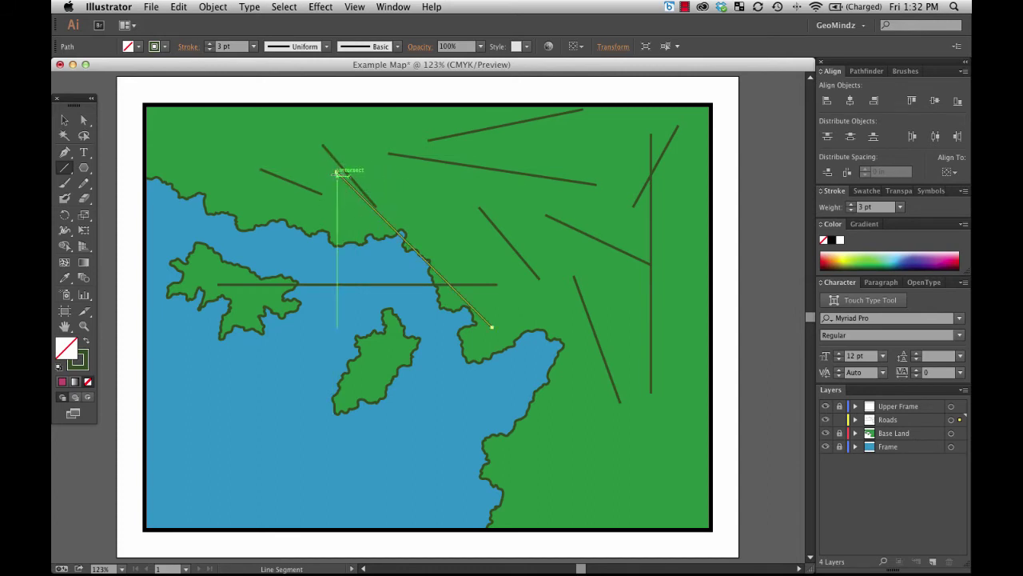
left_click_drag(435, 175, 457, 478)
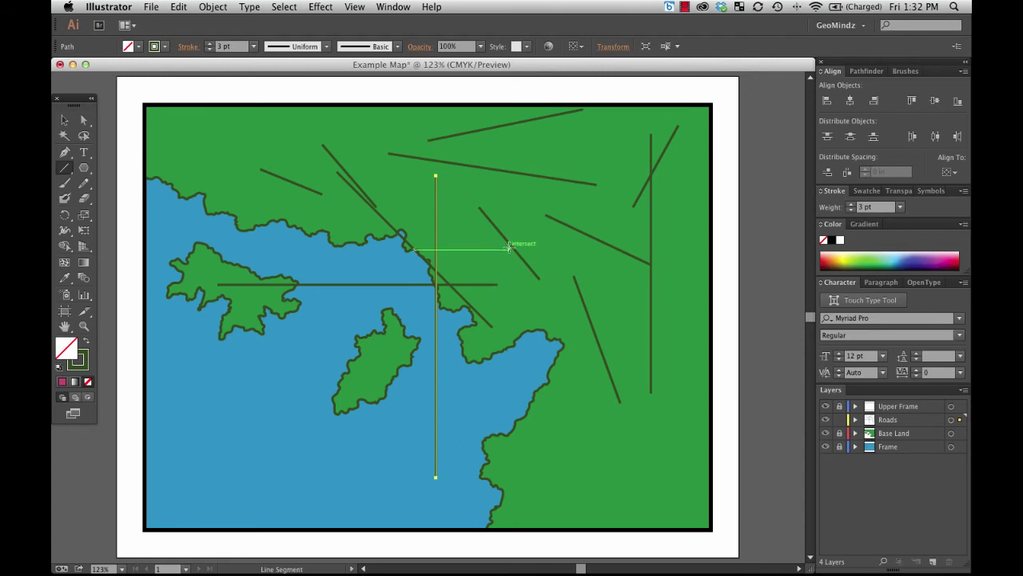
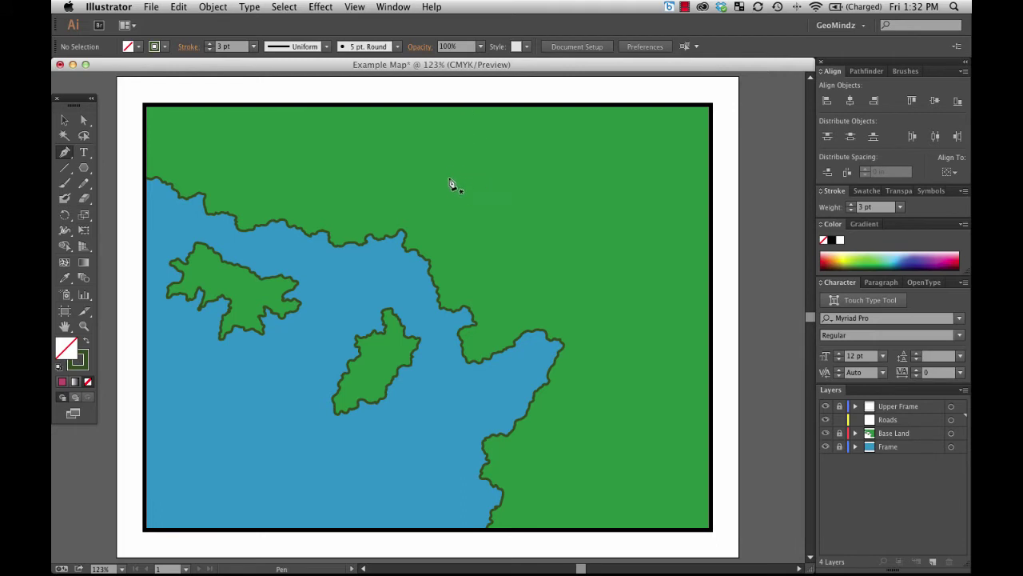
- Draw an open zigzag path of straight segments across the upper land with the Pen tool and end it
left_click_drag(439, 135, 508, 170)
left_click(507, 168)
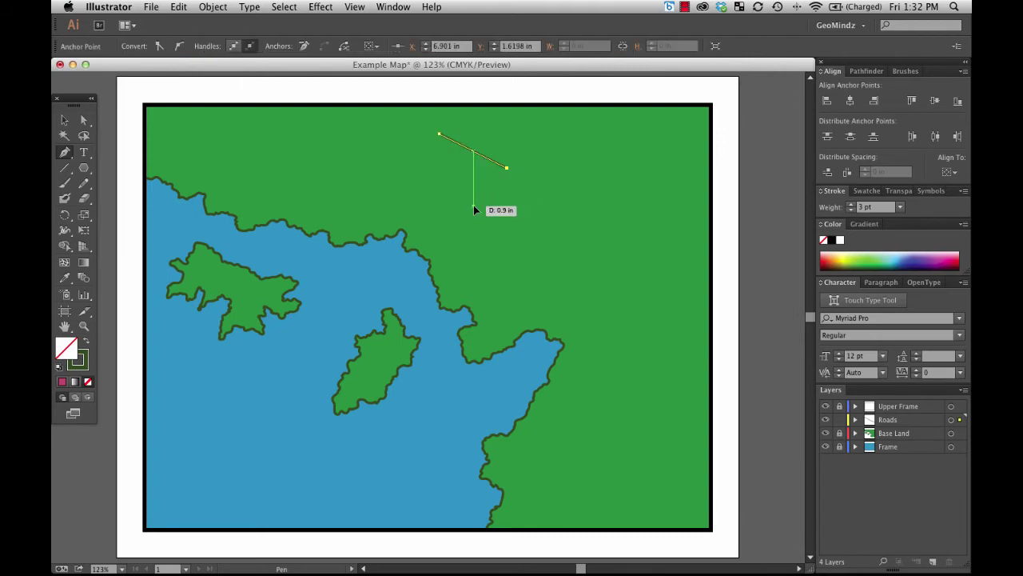
left_click(474, 206)
left_click(552, 224)
left_click(522, 254)
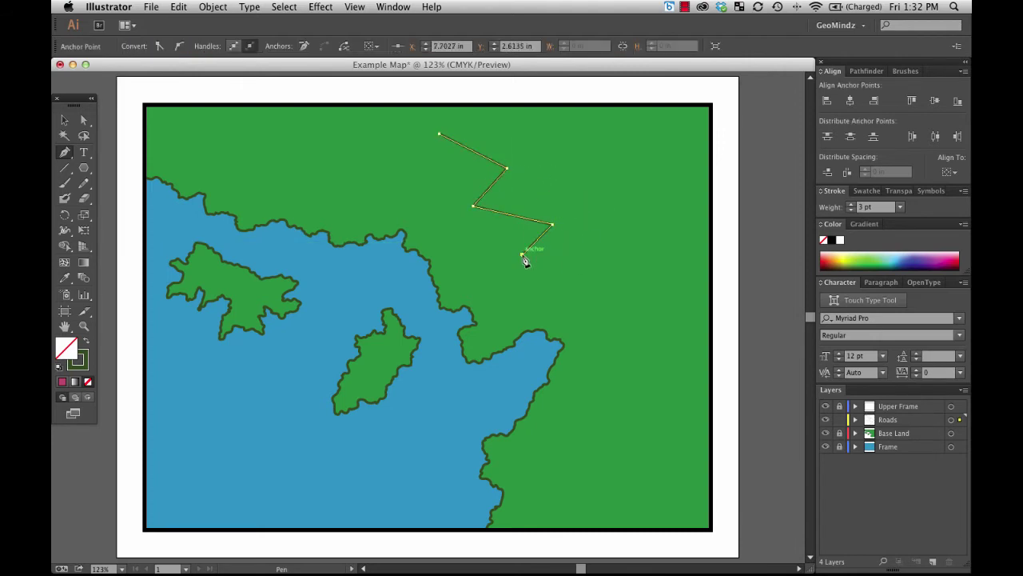
left_click_drag(481, 242, 470, 275)
left_click(469, 271)
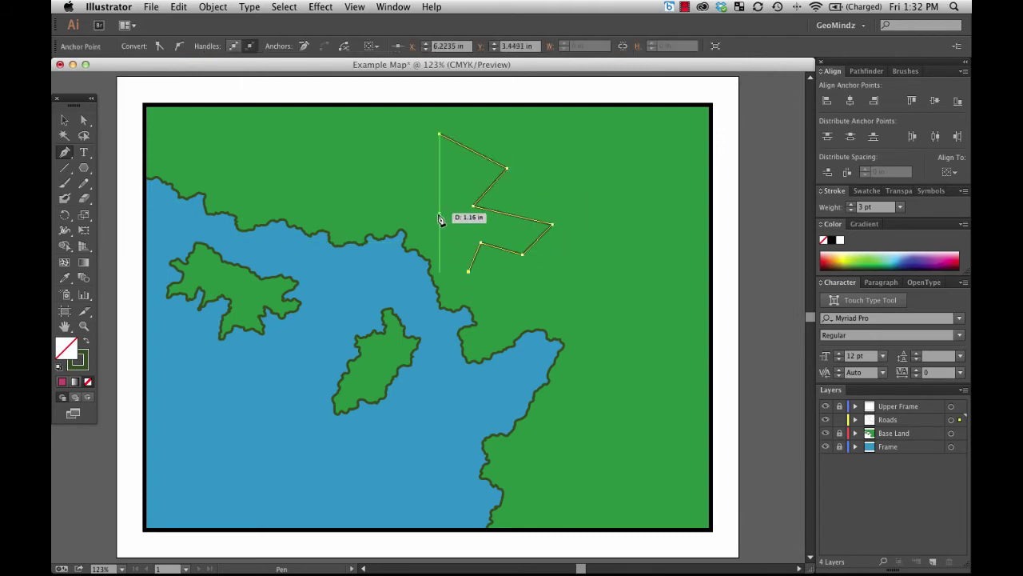
left_click(439, 213)
left_click(328, 191)
left_click(363, 152)
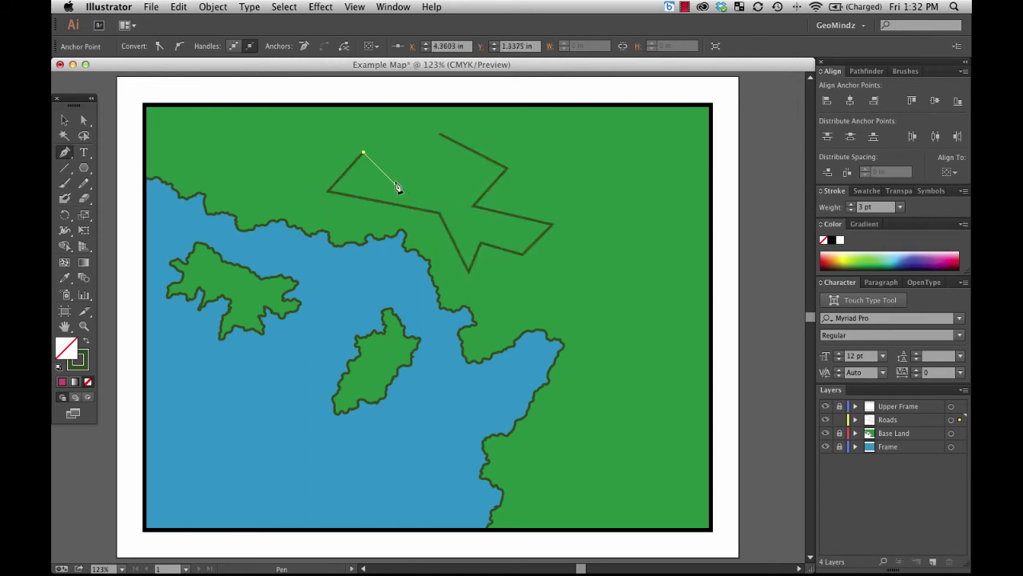
left_click(395, 183)
left_click(408, 156)
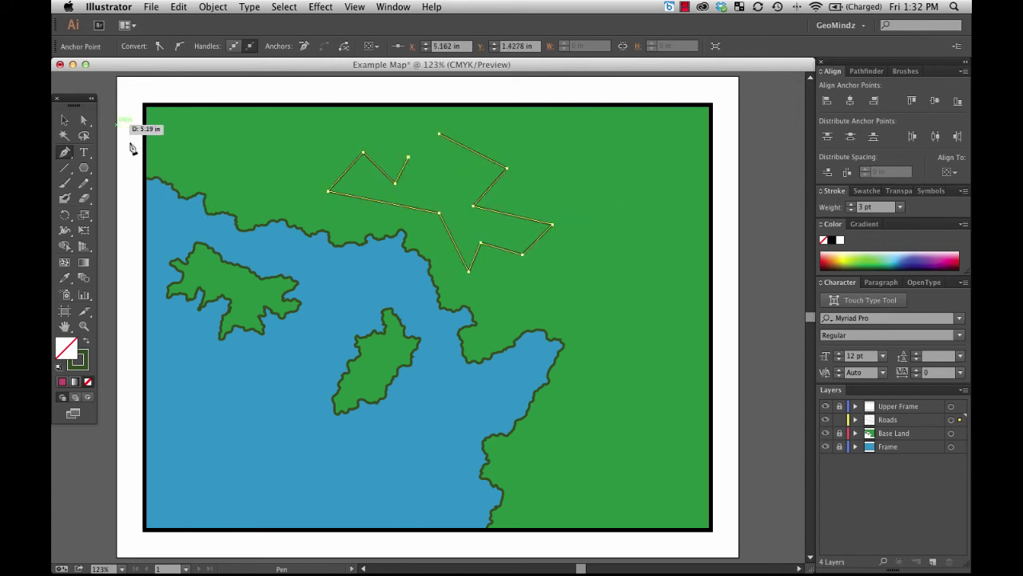
key("super")
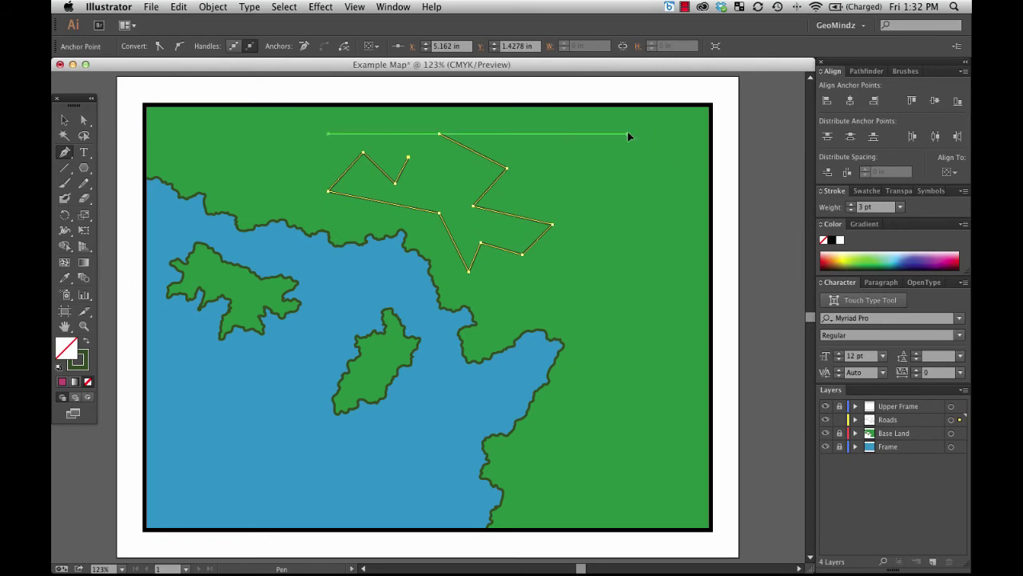
- Draw a closed, irregular polygon of straight segments on the upper-right land with the Pen tool, ending on its starting anchor
left_click(627, 133)
left_click(596, 156)
left_click(605, 198)
left_click(623, 181)
left_click(634, 214)
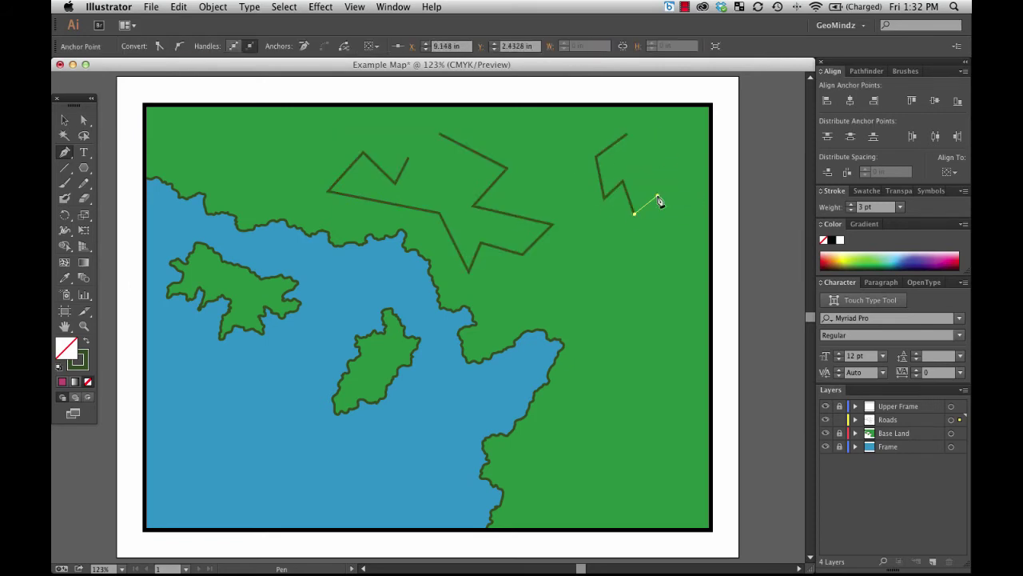
left_click(657, 196)
left_click(652, 166)
left_click(677, 153)
left_click(673, 120)
left_click(654, 117)
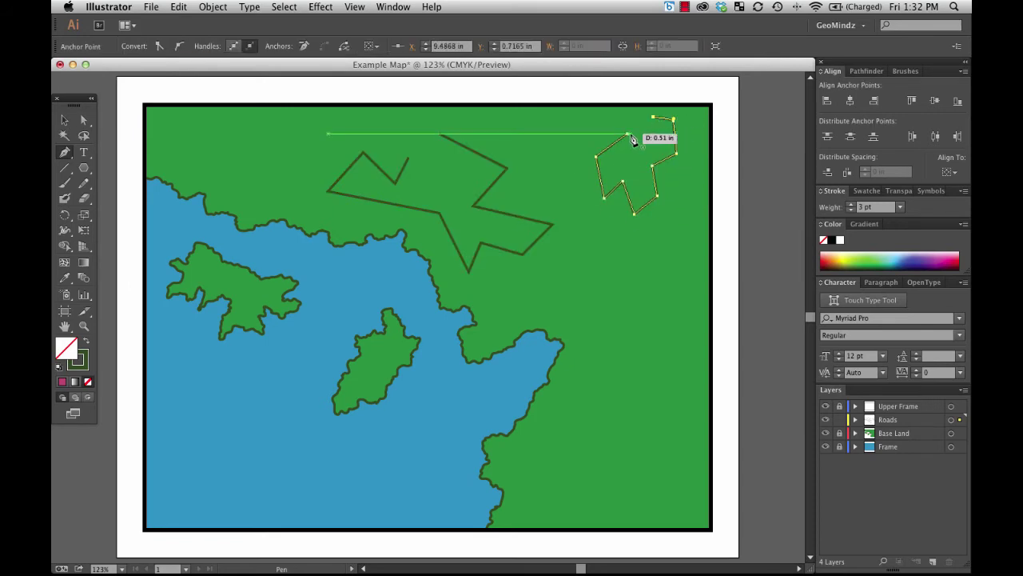
left_click(627, 134)
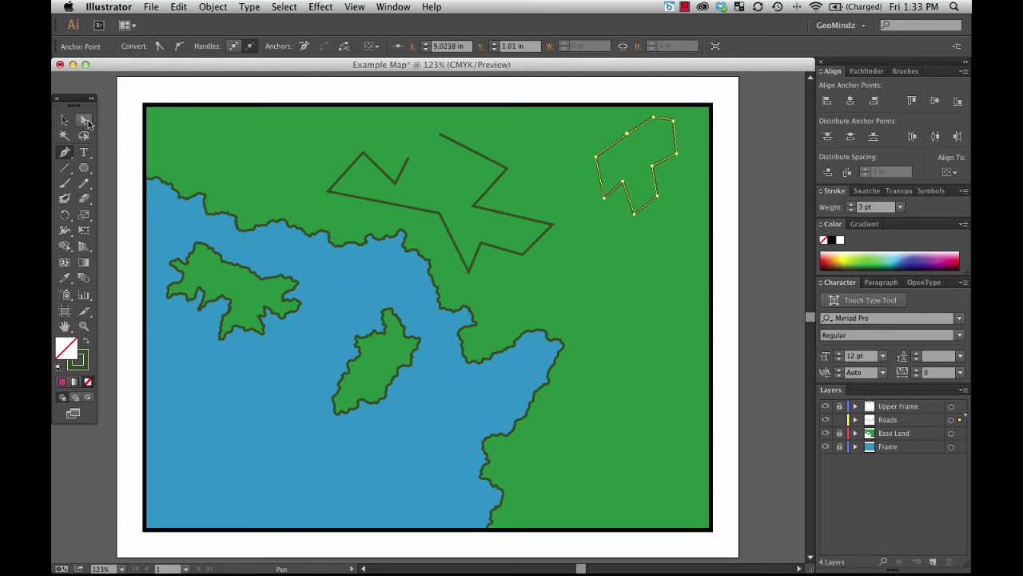
- Fill the closed polygon and the open zigzag path with the solid pink color
key("v")
left_click(62, 381)
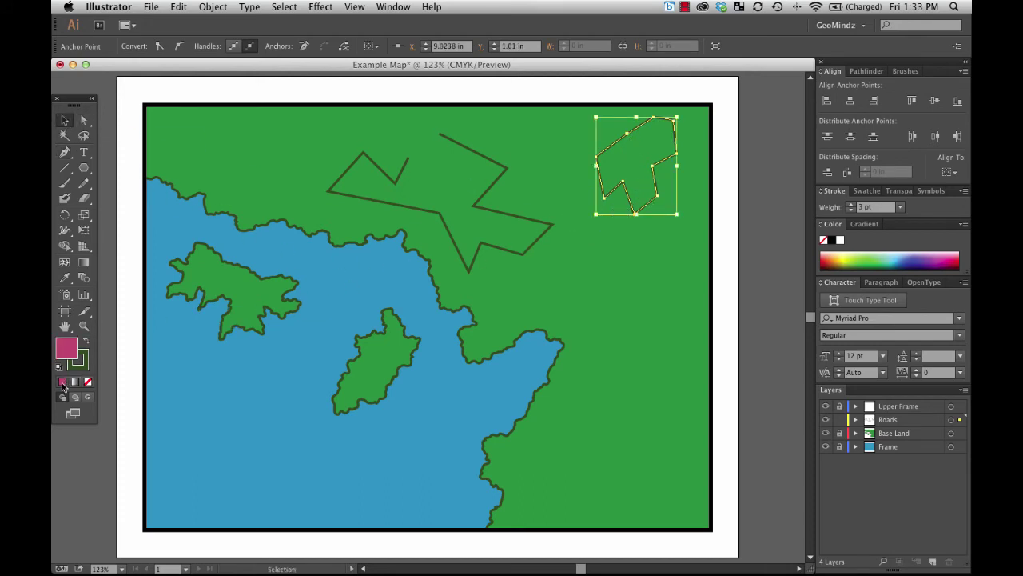
left_click(483, 194)
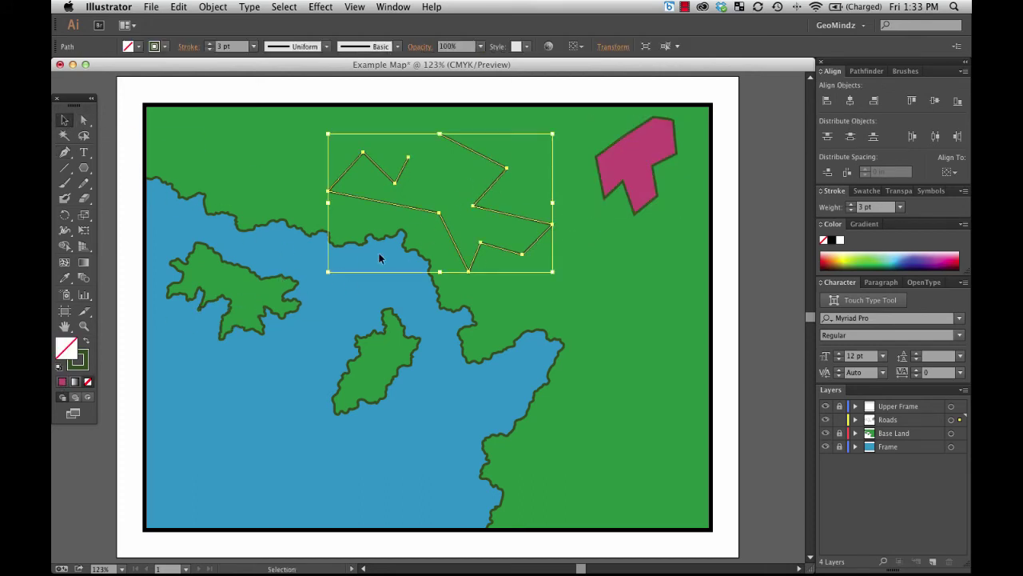
left_click(62, 381)
left_click(222, 179)
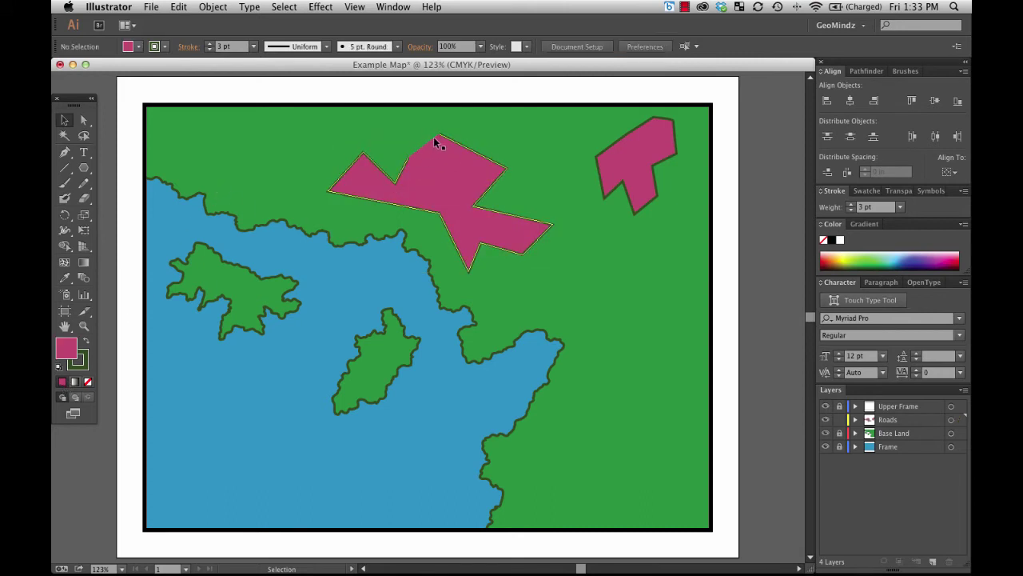
- Remove the fill from the open zigzag path and deselect it
left_click(87, 382)
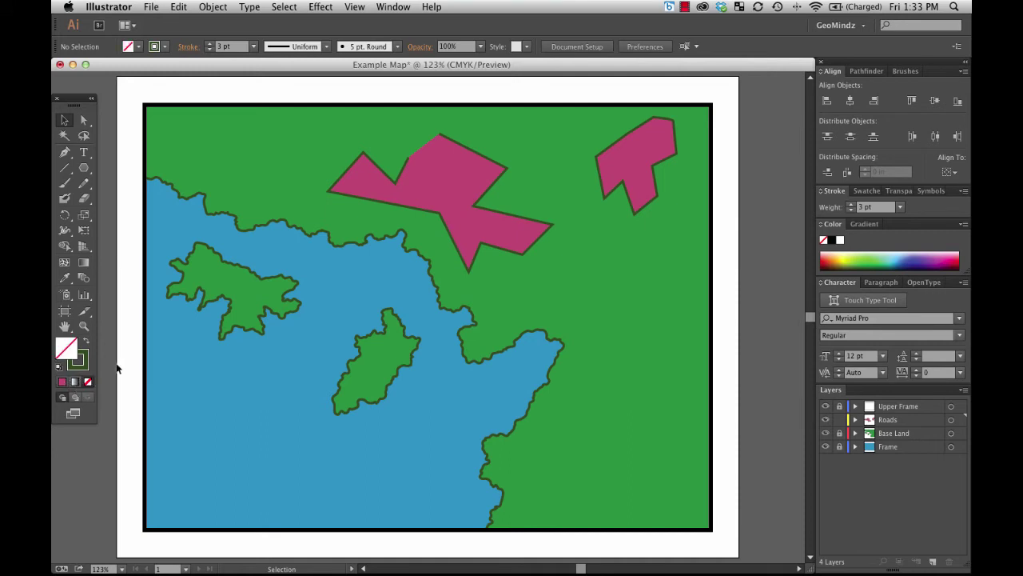
left_click(406, 183)
left_click(89, 382)
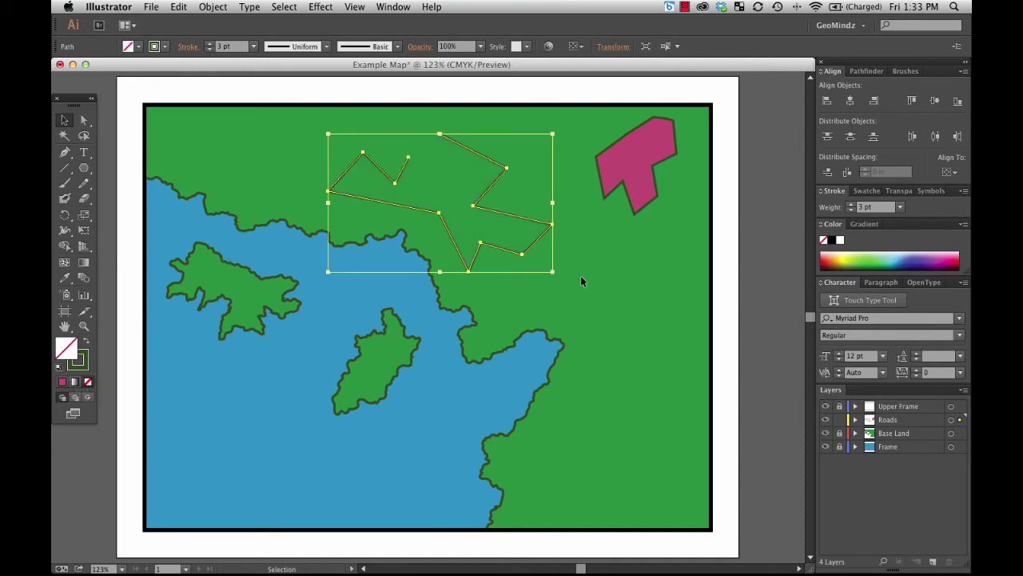
left_click(619, 227)
- Move the pink polygon down and to the left, close to the zigzag path, and deselect it
left_click(653, 140)
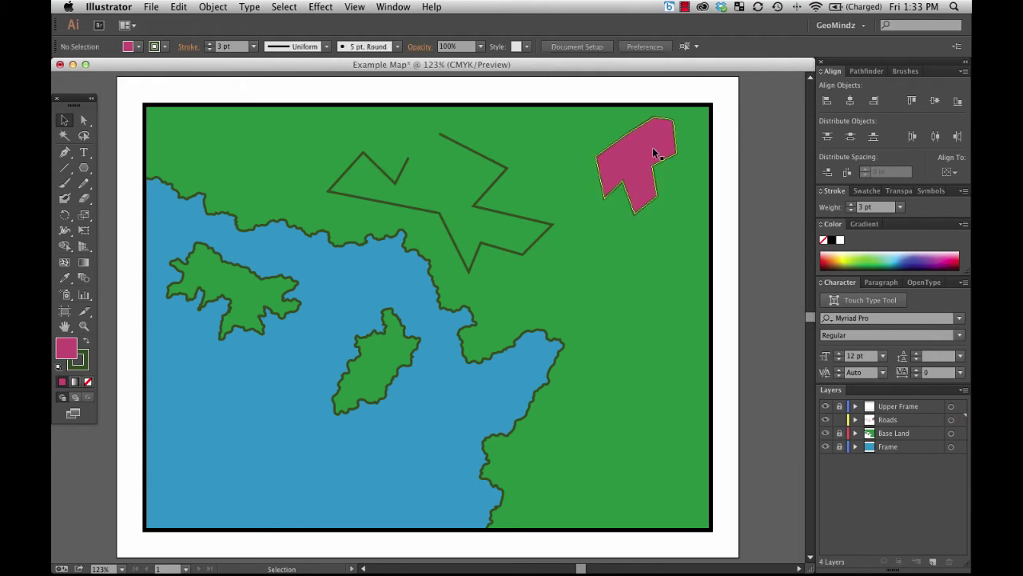
left_click_drag(655, 153, 612, 174)
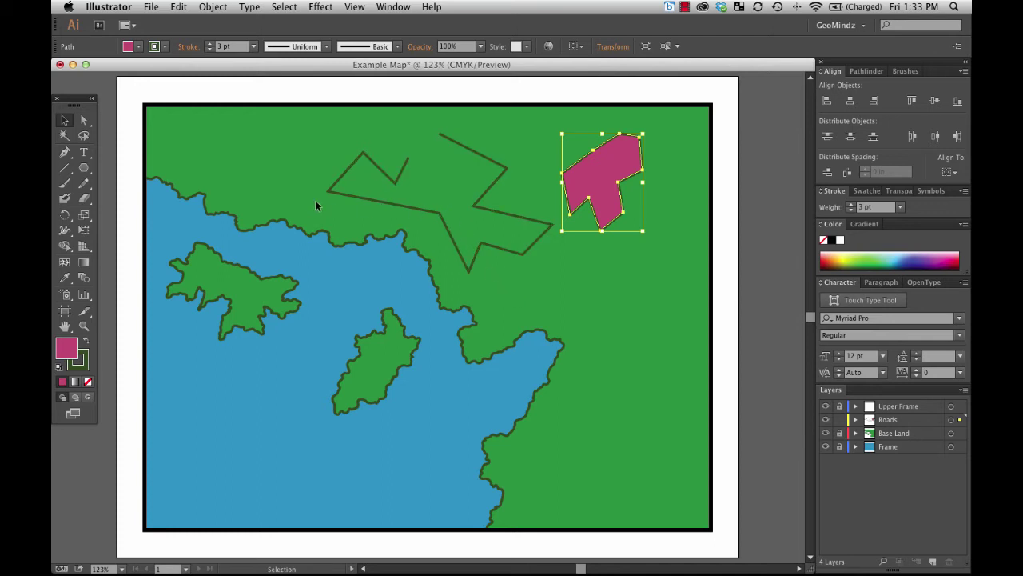
left_click(538, 276)
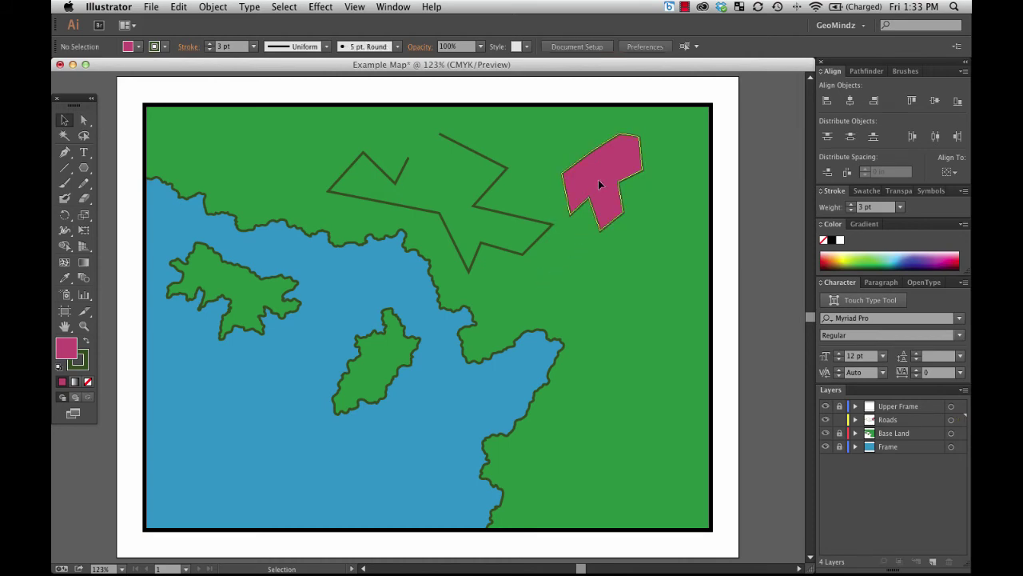
left_click_drag(600, 188, 590, 207)
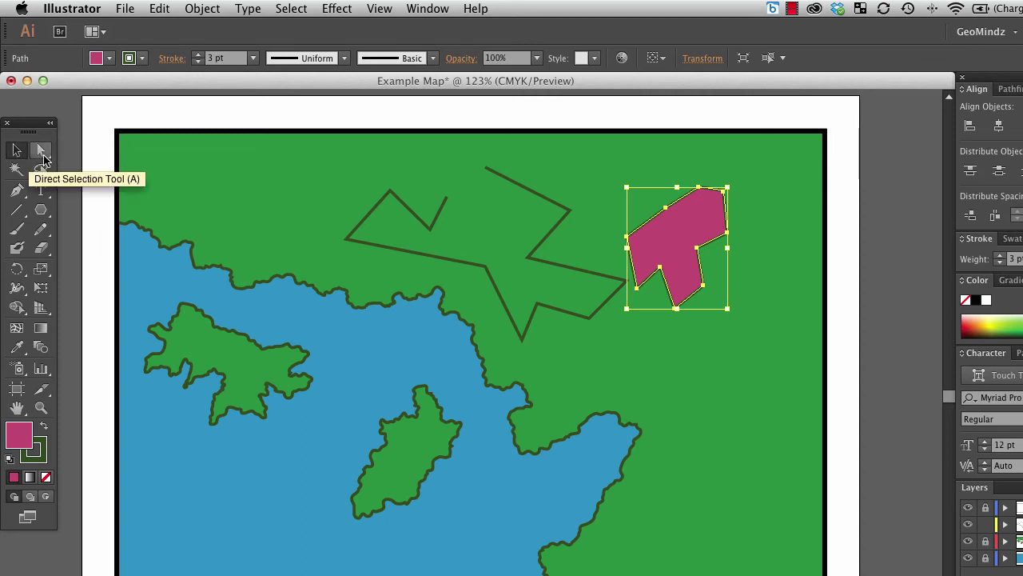
left_click(94, 168)
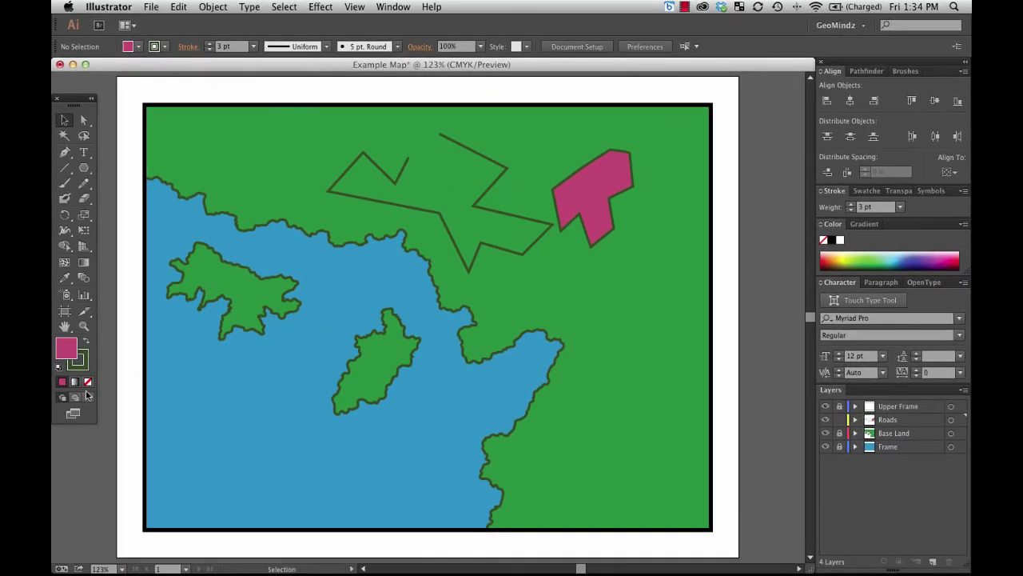
- Rotate the pink polygon slightly clockwise using its bounding box
left_click(85, 326)
left_click_drag(521, 126, 647, 261)
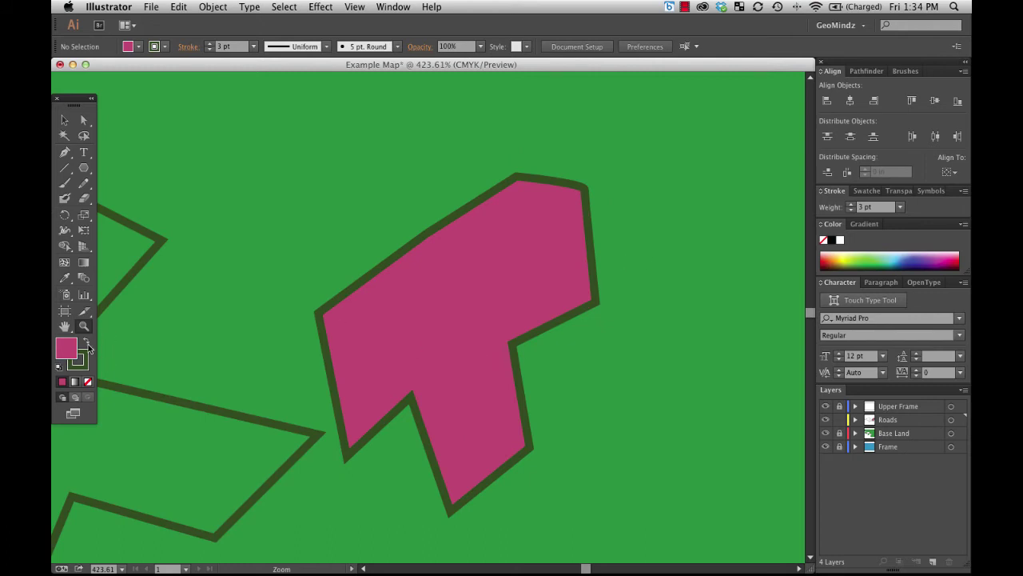
left_click_drag(480, 354, 473, 296)
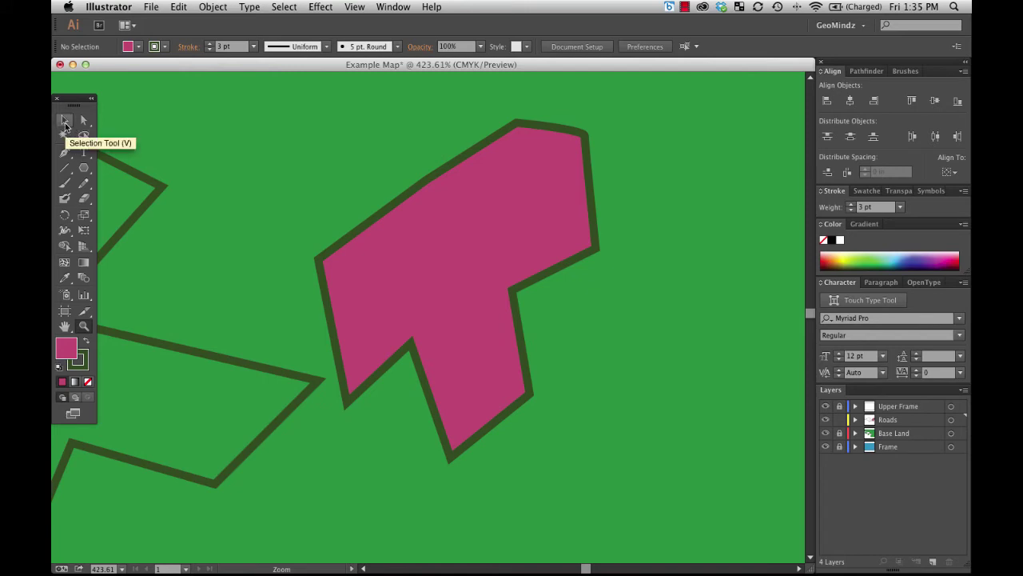
left_click(65, 122)
left_click(454, 242)
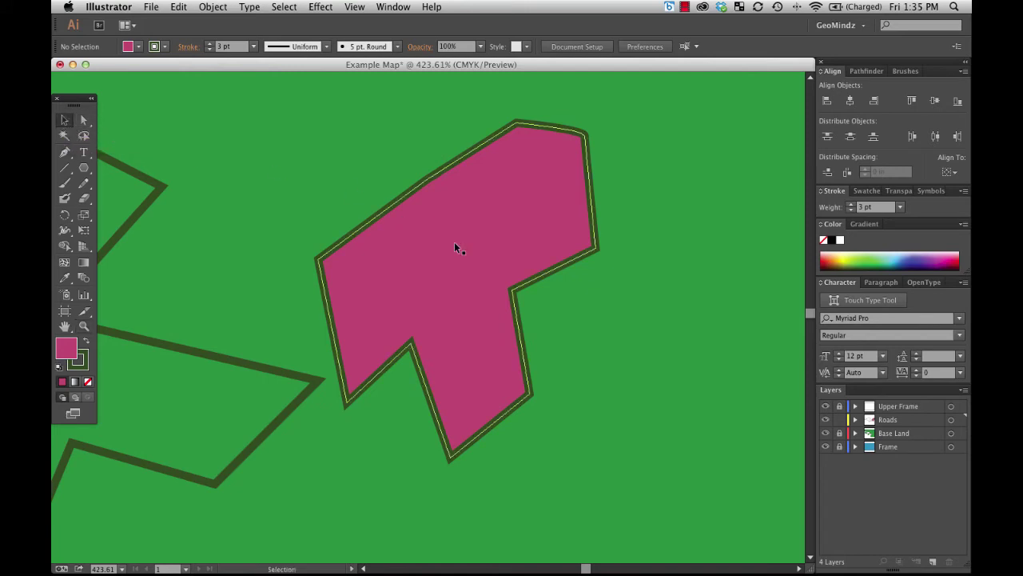
left_click(469, 241)
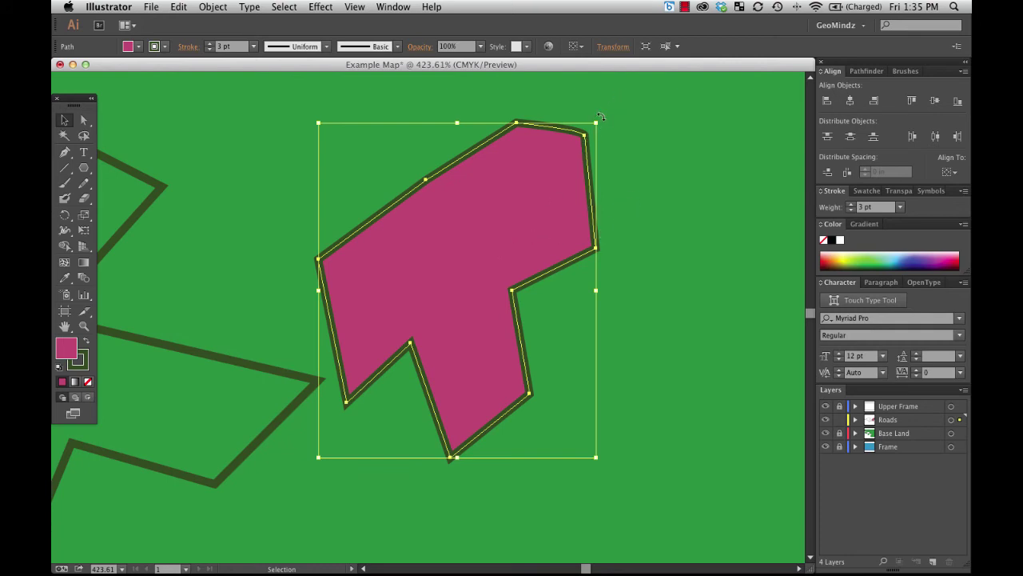
left_click_drag(601, 113, 605, 257)
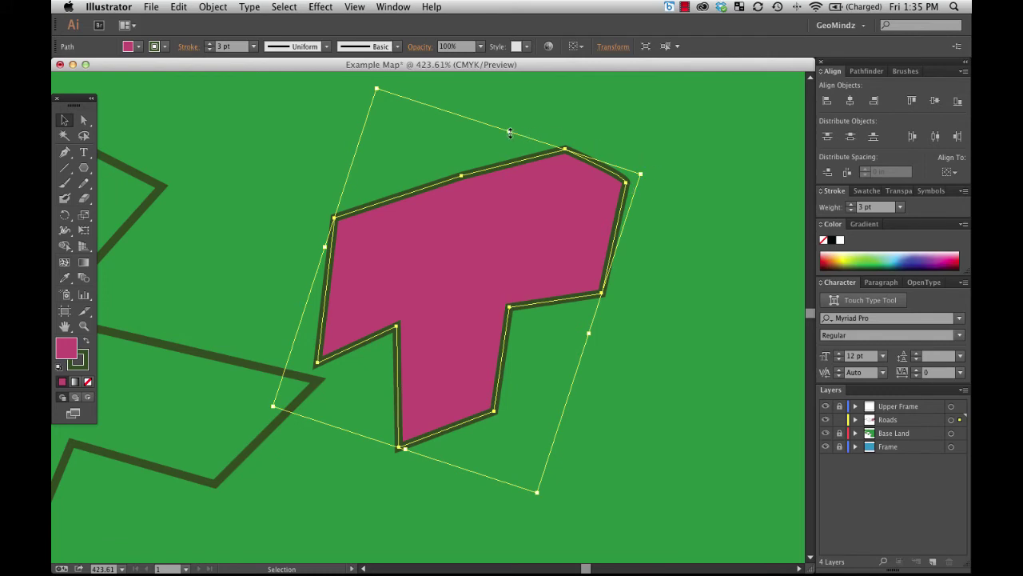
- Stretch the pink polygon a little taller and noticeably wider, shift it slightly left and deselect it
left_click_drag(510, 132, 516, 106)
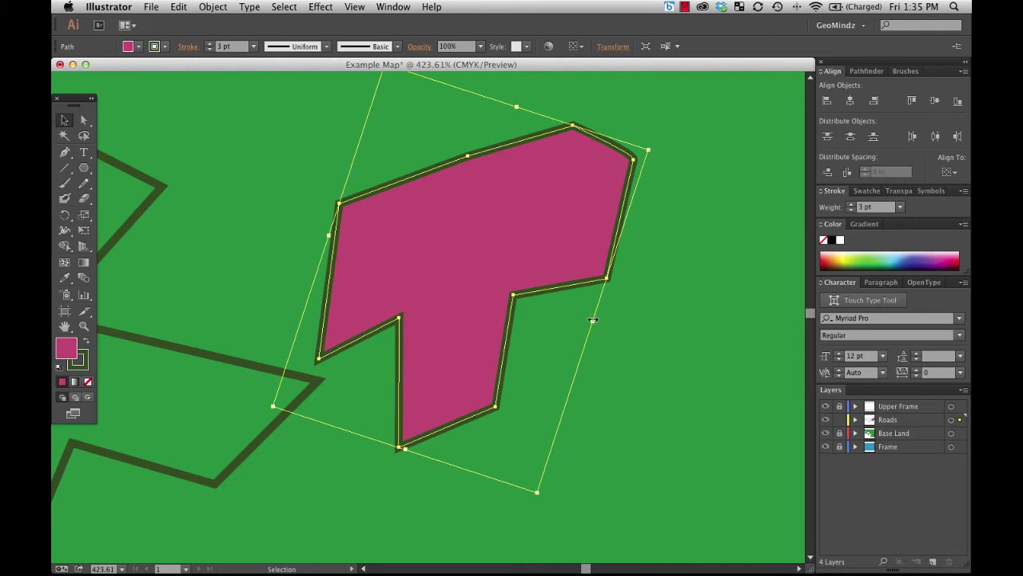
left_click_drag(592, 320, 674, 347)
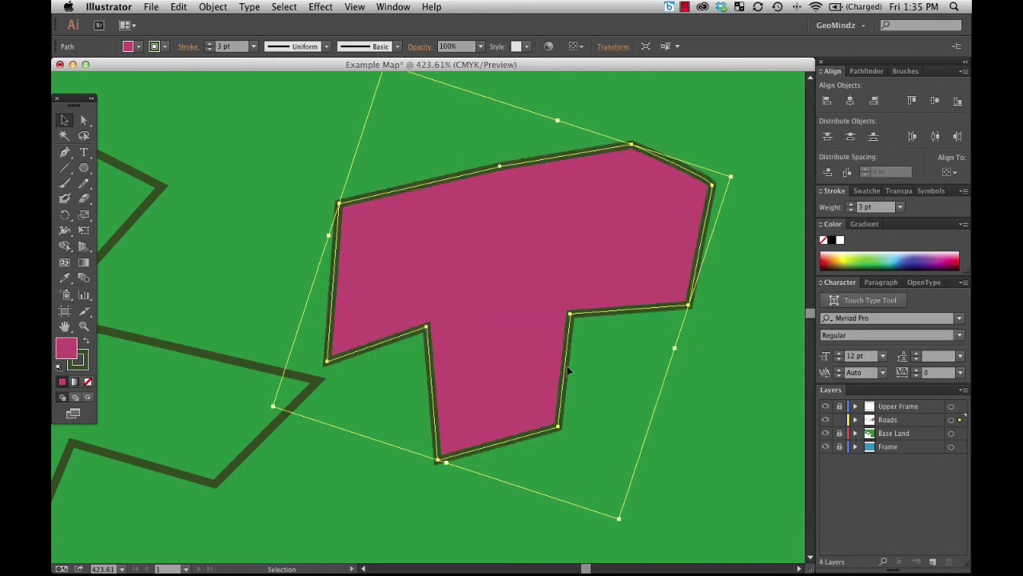
left_click_drag(427, 250, 395, 253)
left_click(84, 120)
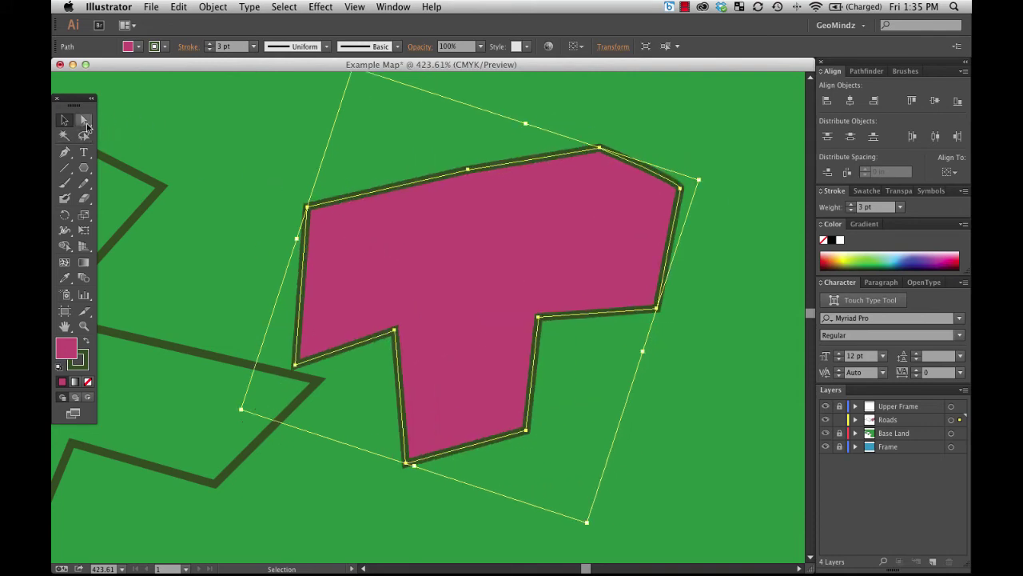
left_click(166, 123)
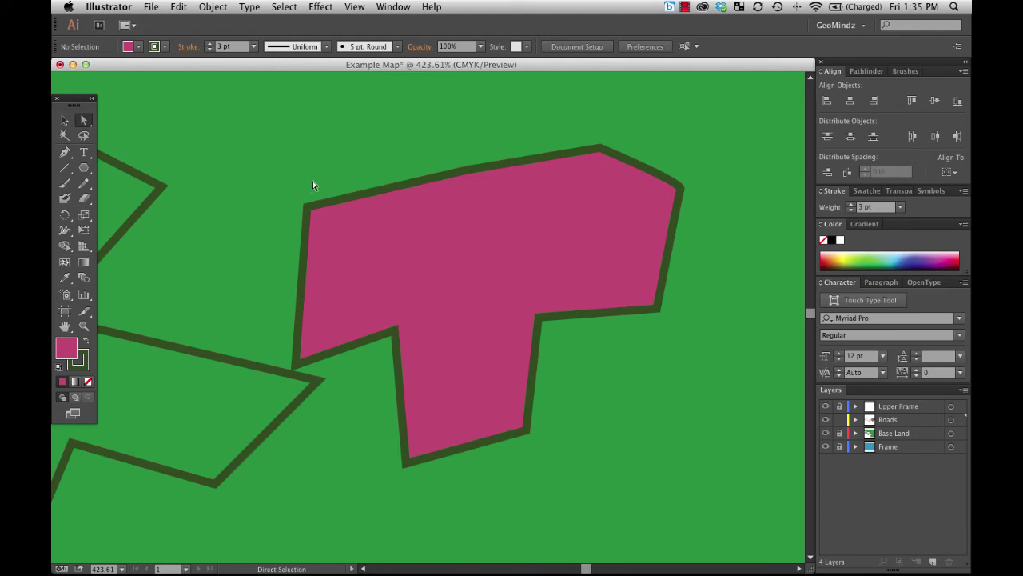
- Select the pink polygon with the Selection tool to examine its bounding box, and deselect it
key("v")
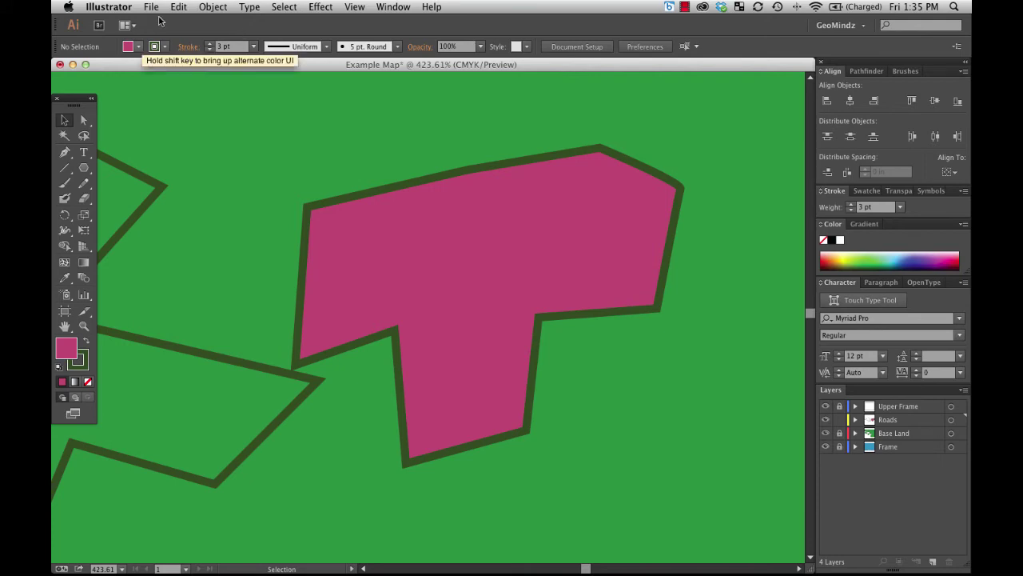
left_click(421, 248)
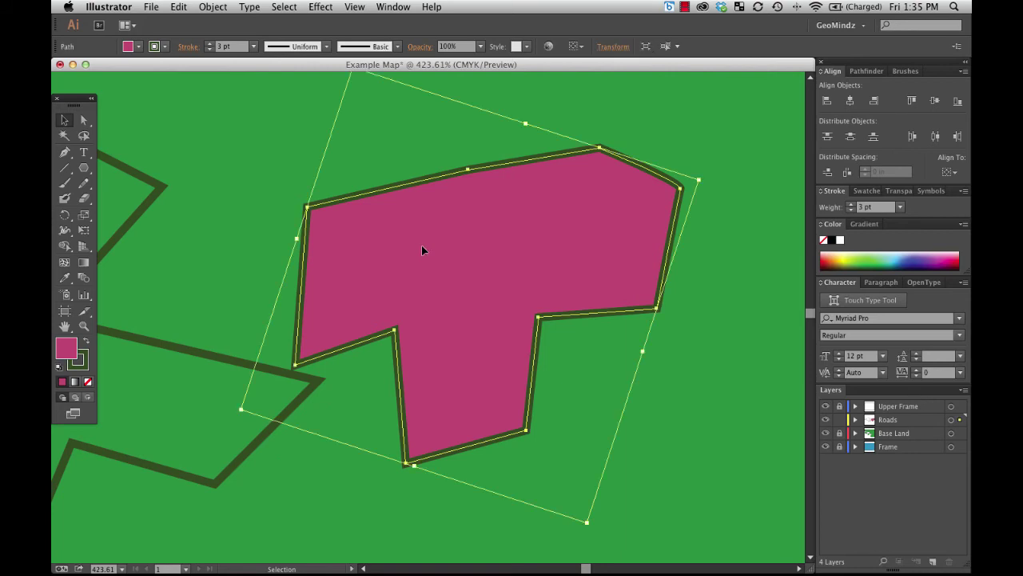
left_click(229, 152)
- Move the whole pink polygon slightly to the left with the Direct Selection tool and deselect it
left_click(83, 120)
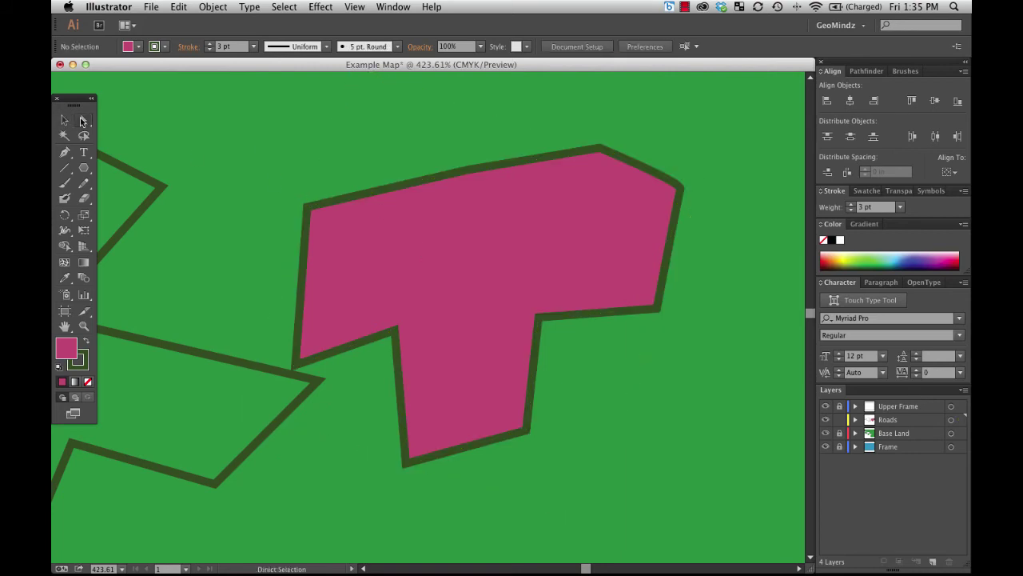
left_click(424, 280)
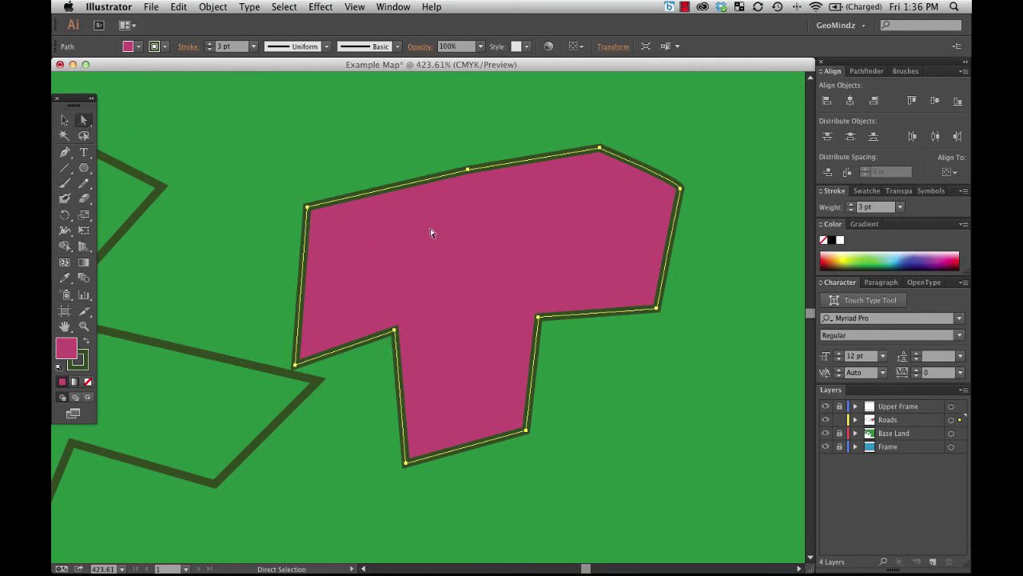
left_click_drag(429, 230, 456, 227)
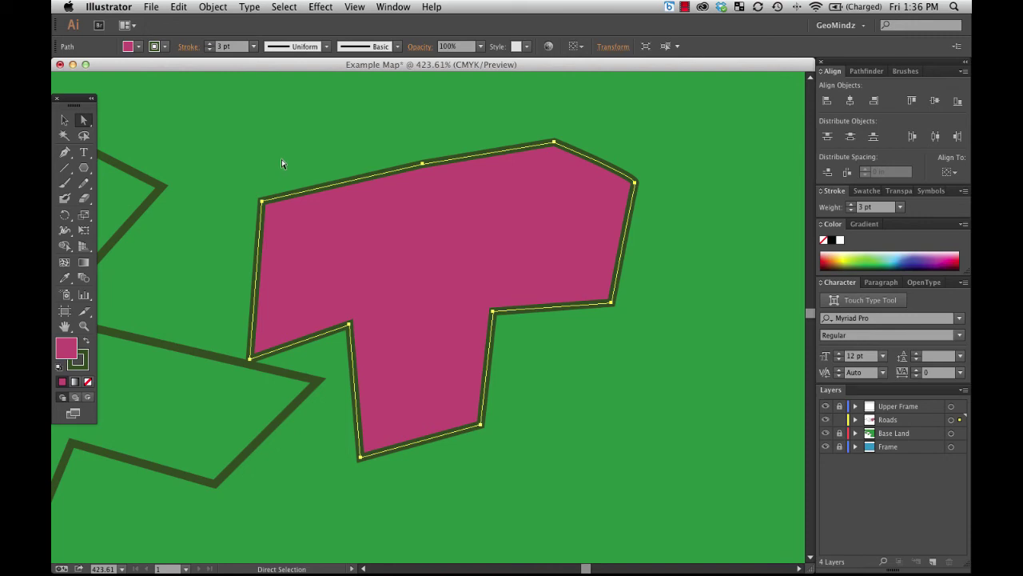
left_click(310, 157)
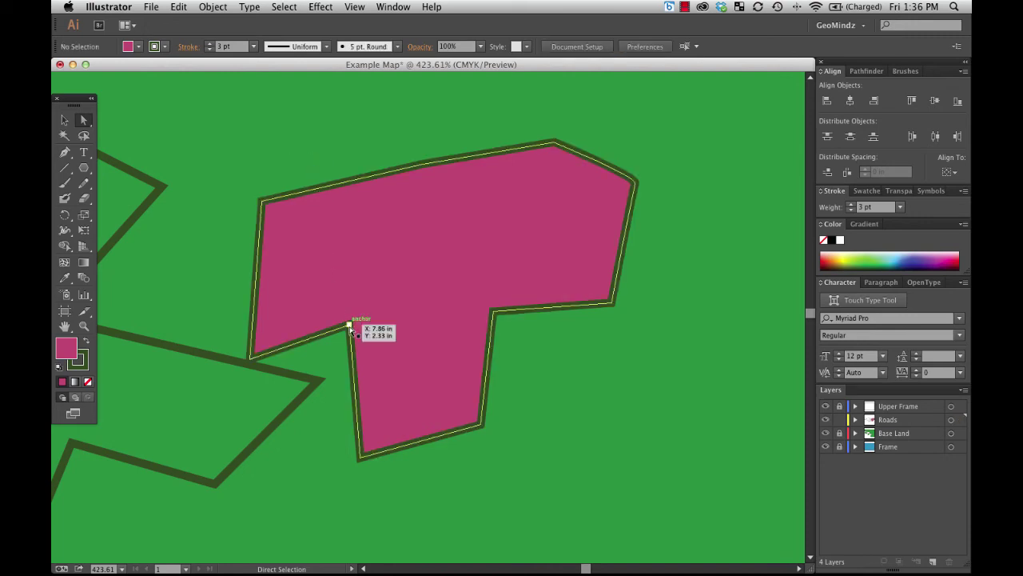
- Select only the anchor point at the pink polygon's lower-left inner corner with the Direct Selection tool
left_click(85, 121)
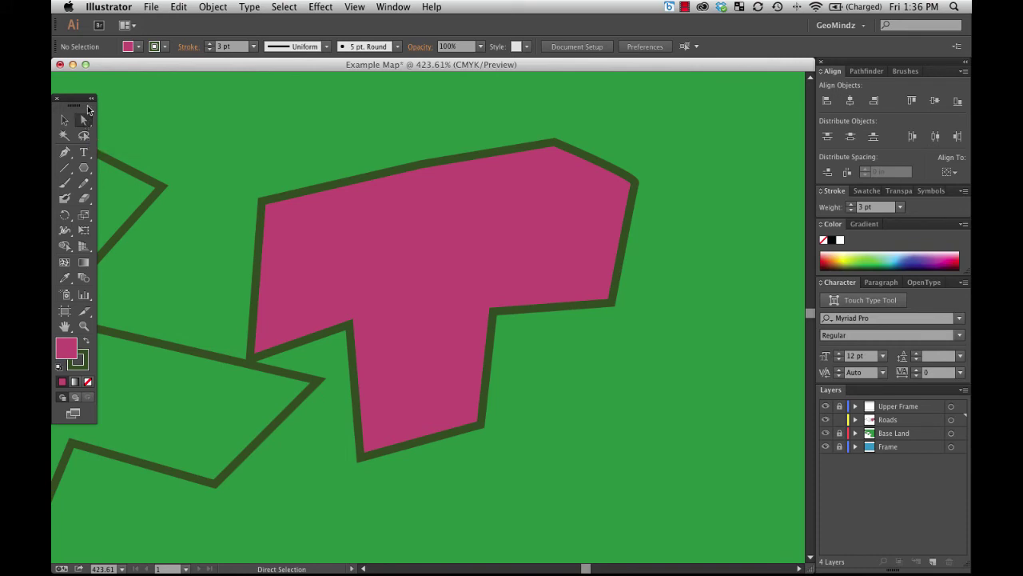
left_click(348, 326)
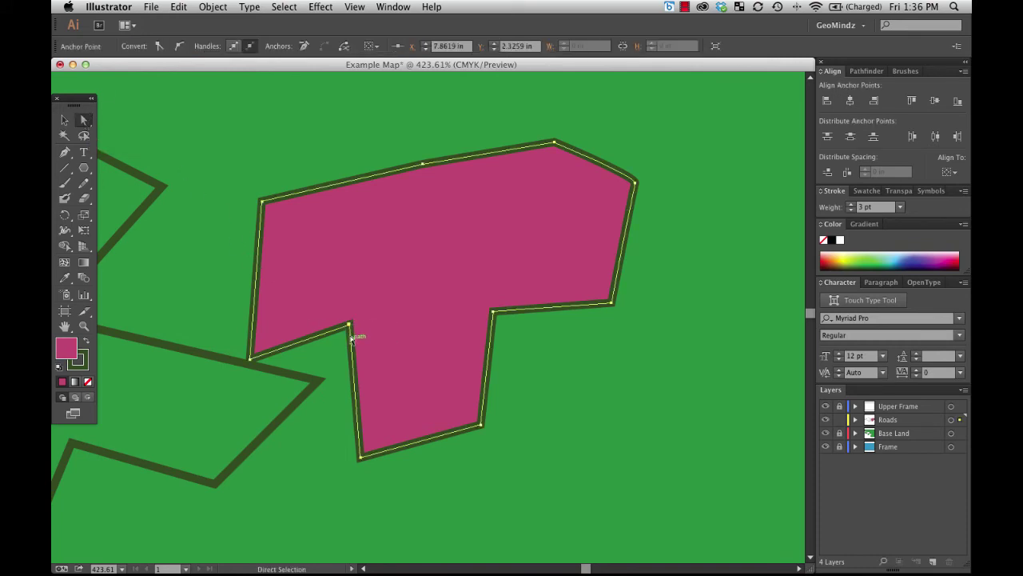
left_click(84, 326)
left_click_drag(224, 291, 444, 514)
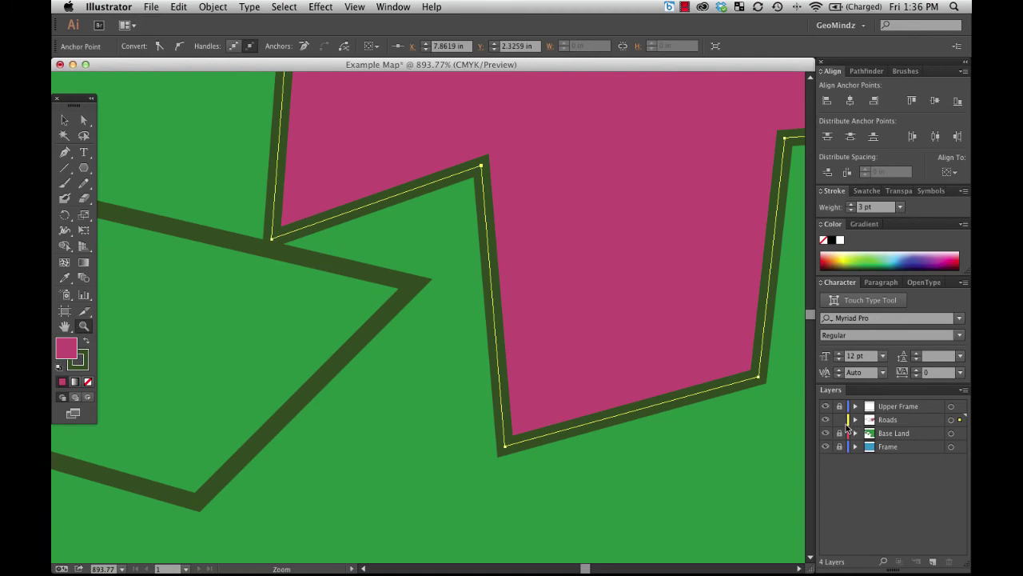
- Change the Roads layer's selection color to Purple in its layer options
left_click(890, 422)
double_click(937, 424)
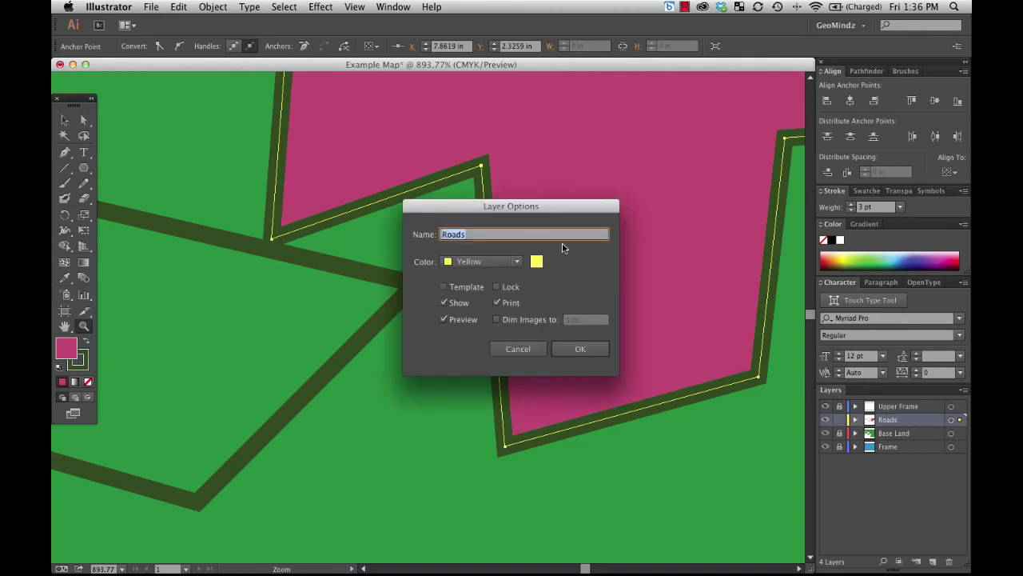
left_click(517, 264)
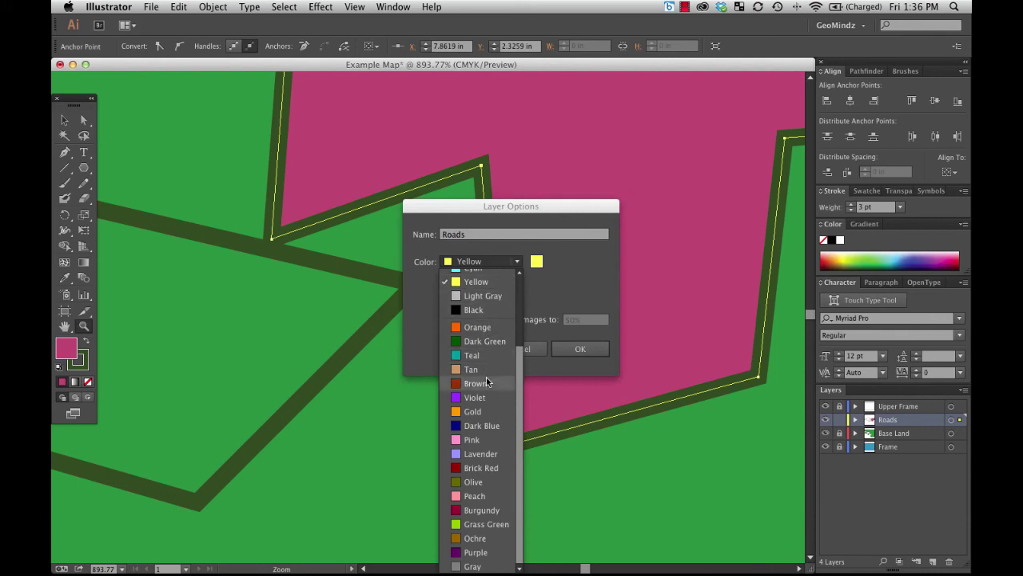
left_click(476, 551)
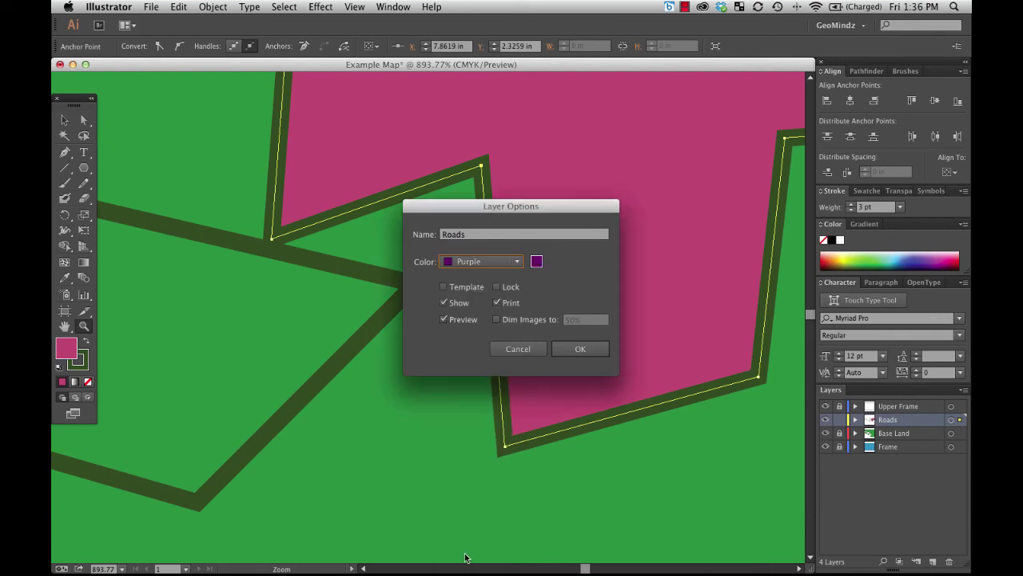
left_click(555, 350)
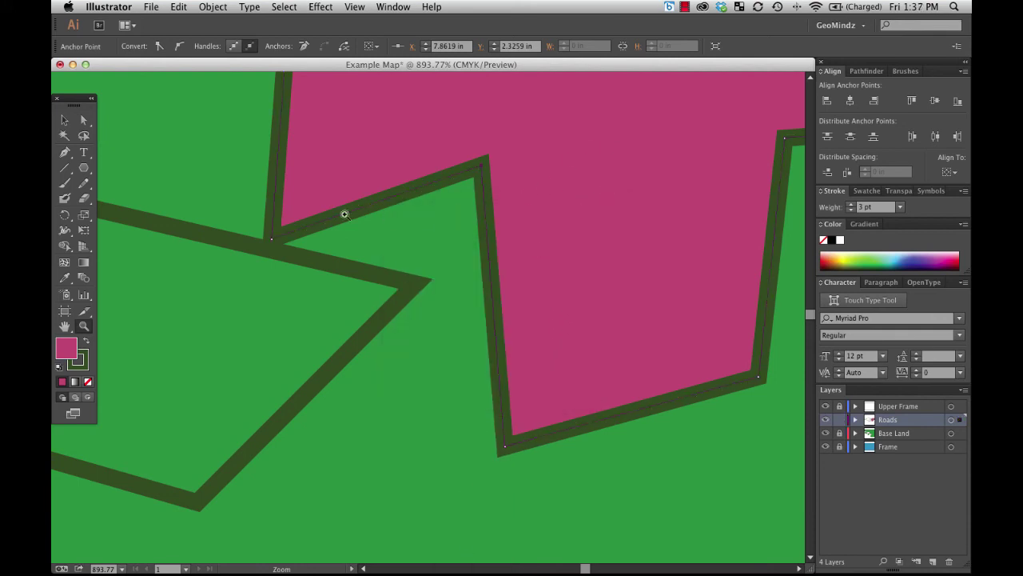
- Reselect only the inner-corner anchor point on the pink polygon's lower left with the Direct Selection tool and move it to the right
left_click(64, 119)
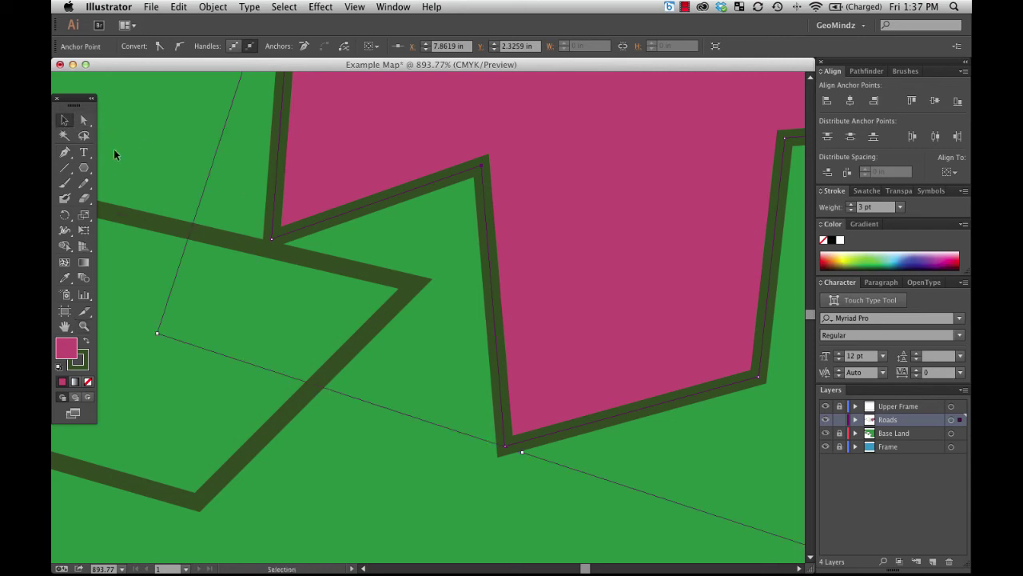
left_click(84, 119)
left_click(139, 122)
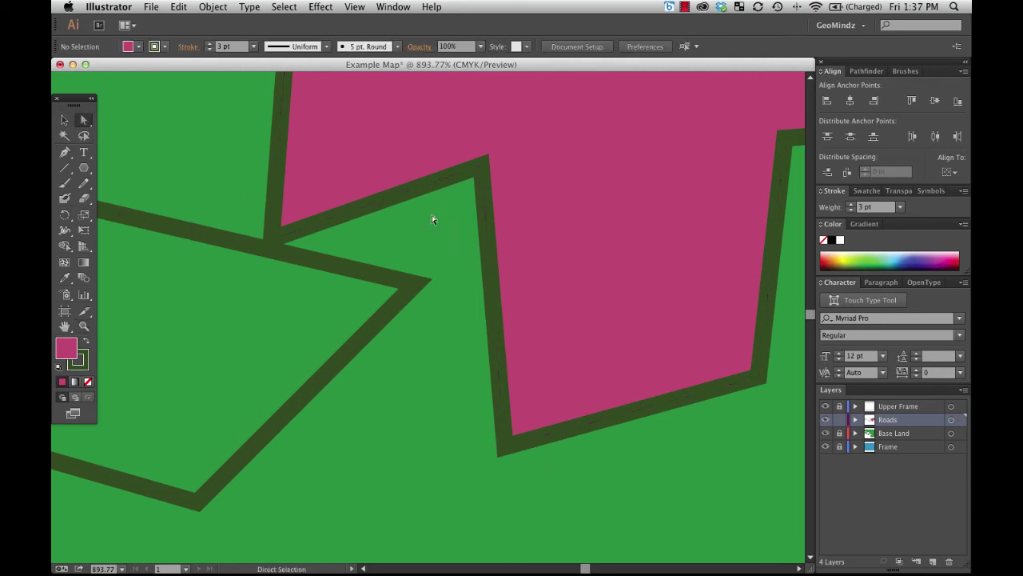
left_click(481, 168)
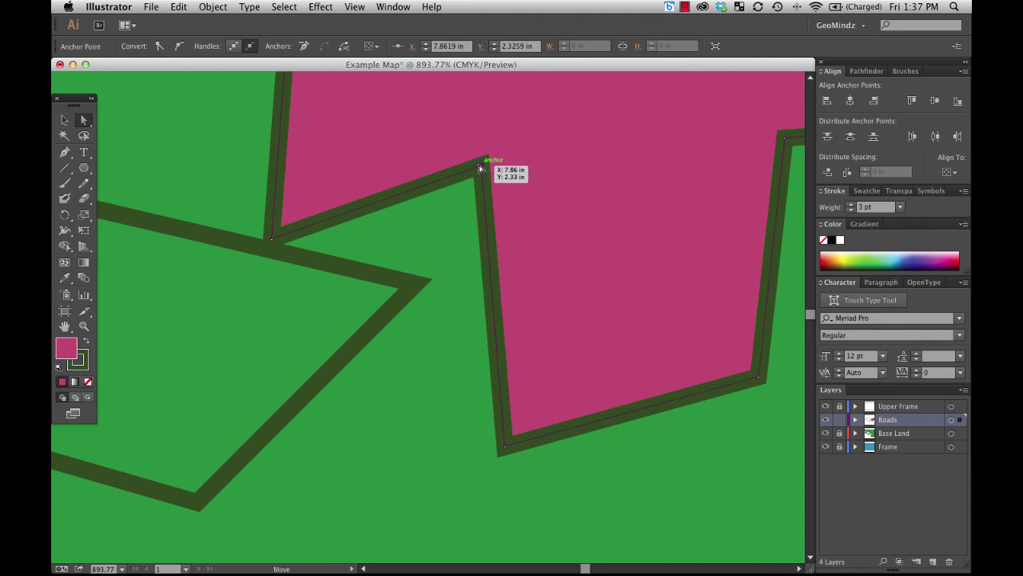
mouse_move(480, 165)
left_mouse_down()
mouse_move(431, 248)
mouse_move(594, 196)
mouse_move(440, 114)
mouse_move(522, 133)
mouse_move(561, 128)
mouse_move(623, 189)
mouse_move(679, 213)
mouse_move(491, 151)
left_mouse_up()
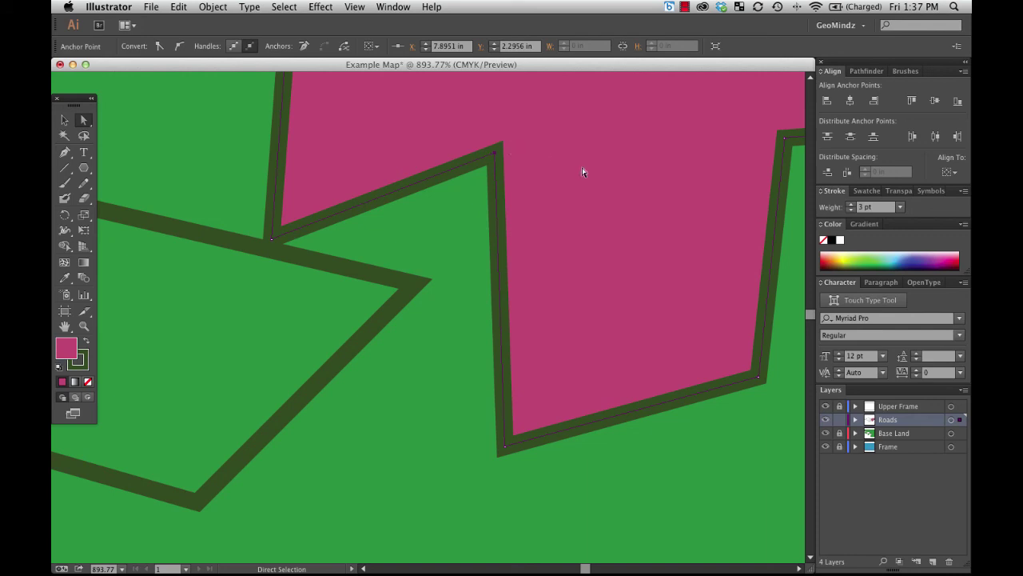
left_click_drag(495, 151, 530, 174)
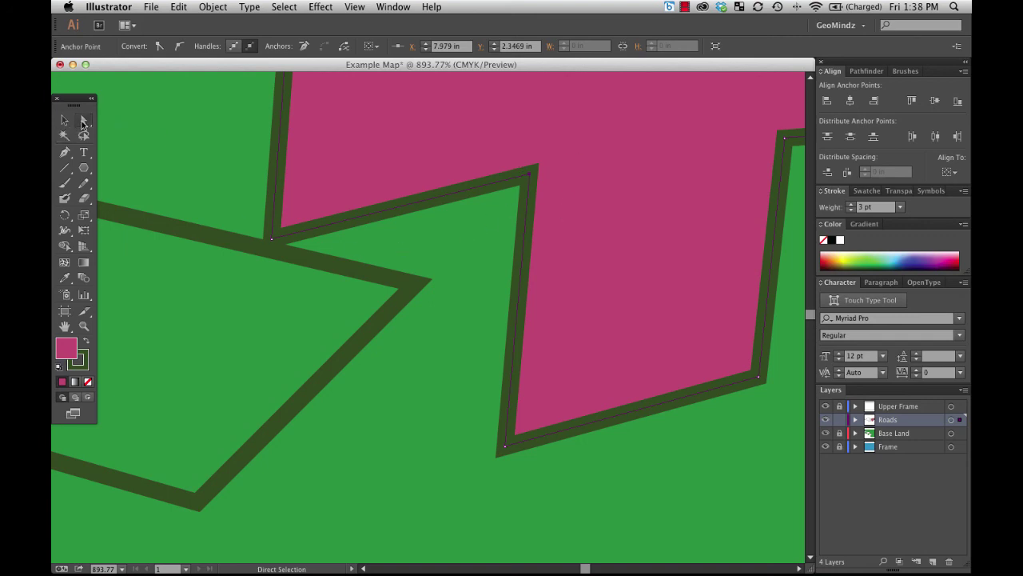
- Shift the whole pink polygon very slightly to the left, leaving its individual anchor points unselected
left_click_drag(485, 188, 482, 187)
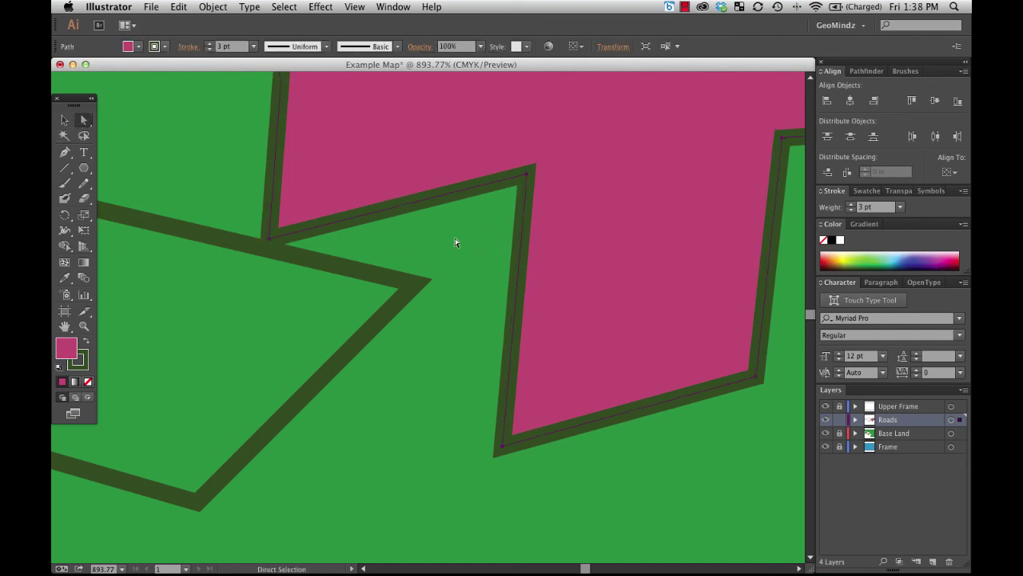
left_click(505, 182)
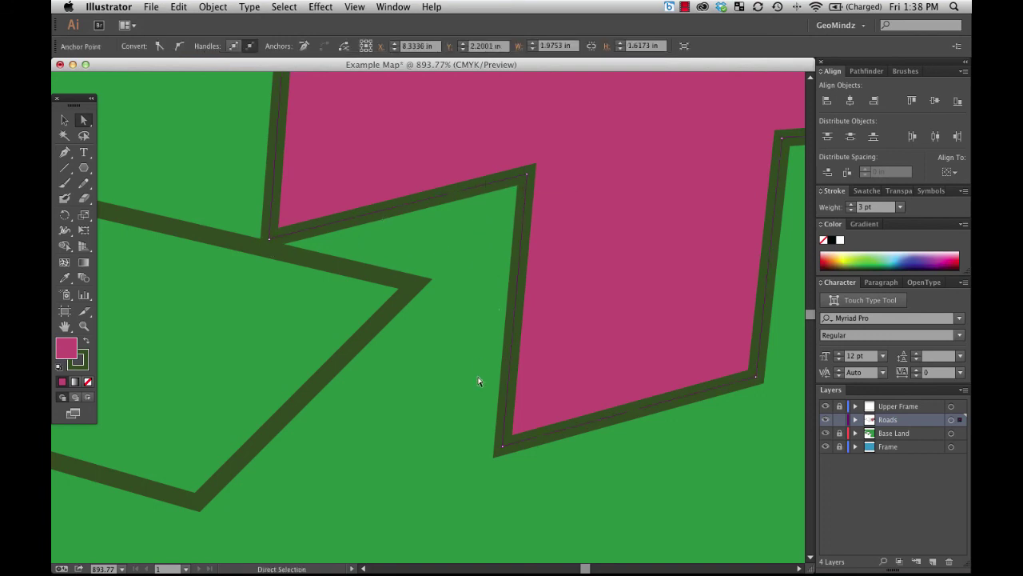
- Reshape the pink polygon by moving its bottom-left anchor point left and its bottom-right and inner-corner points down and left, and deselect it
left_click(502, 449)
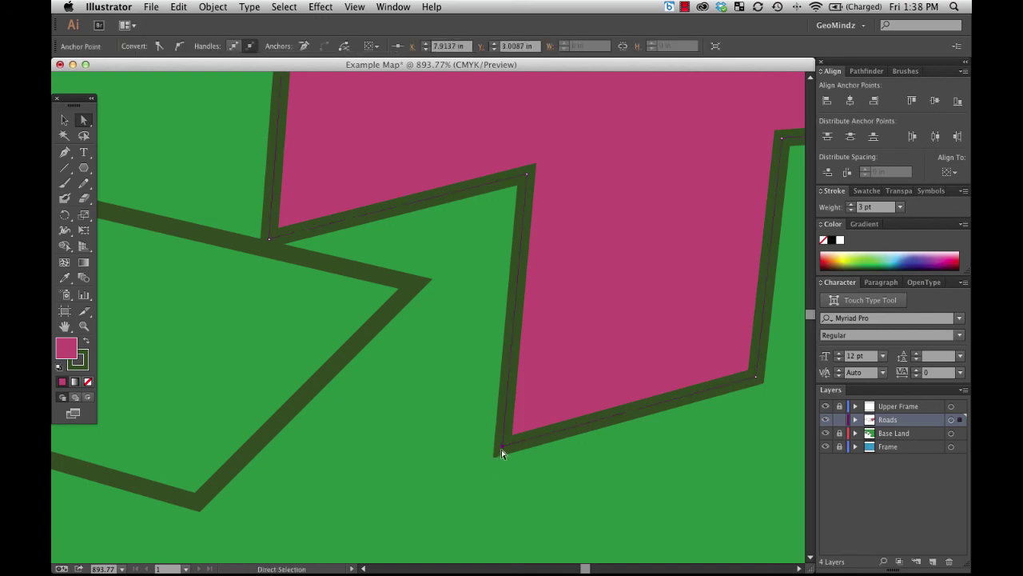
left_click_drag(502, 451, 353, 425)
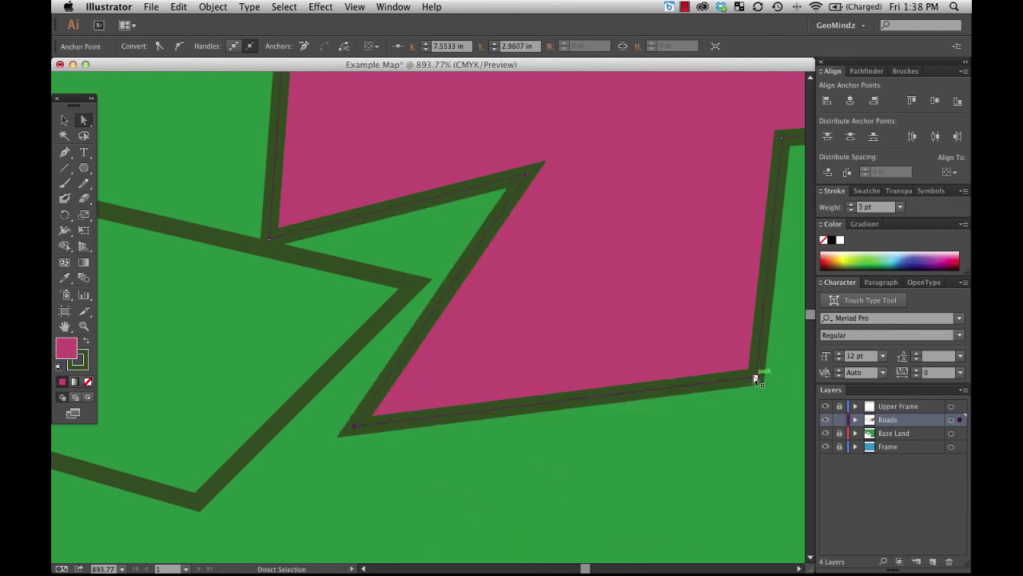
left_click_drag(756, 378, 670, 483)
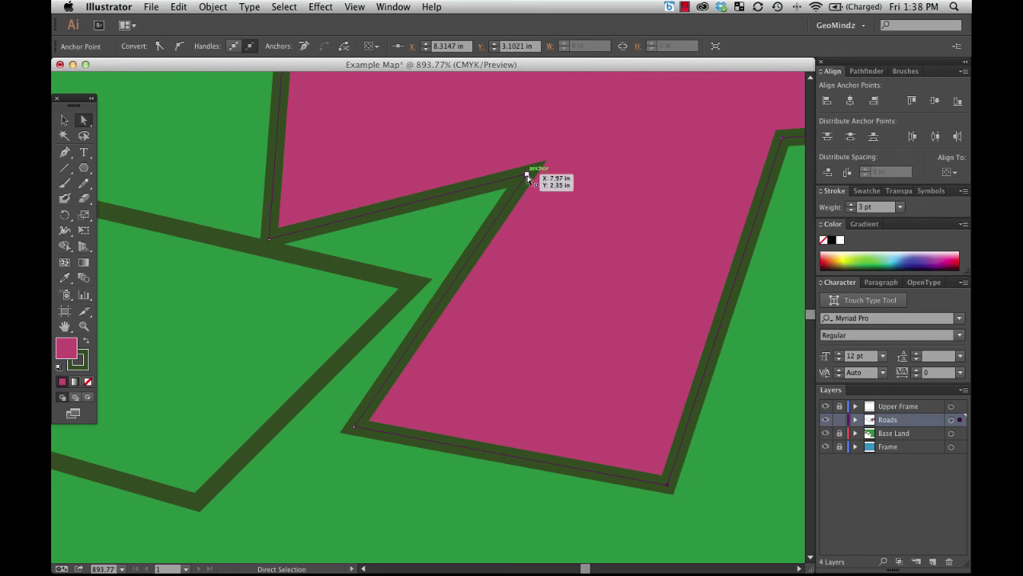
left_click_drag(527, 175, 433, 250)
key("super+shift+a")
key("super+0")
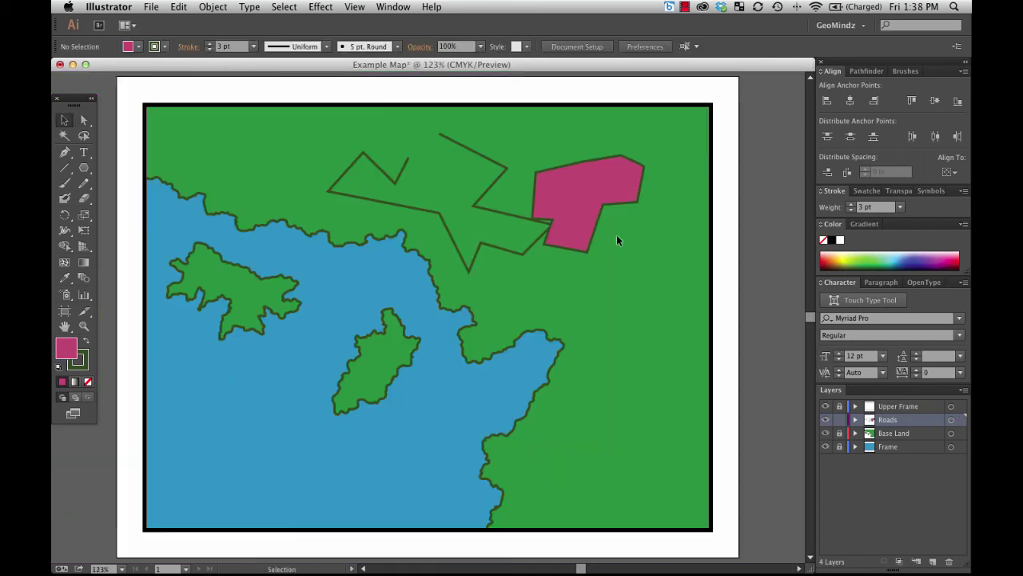